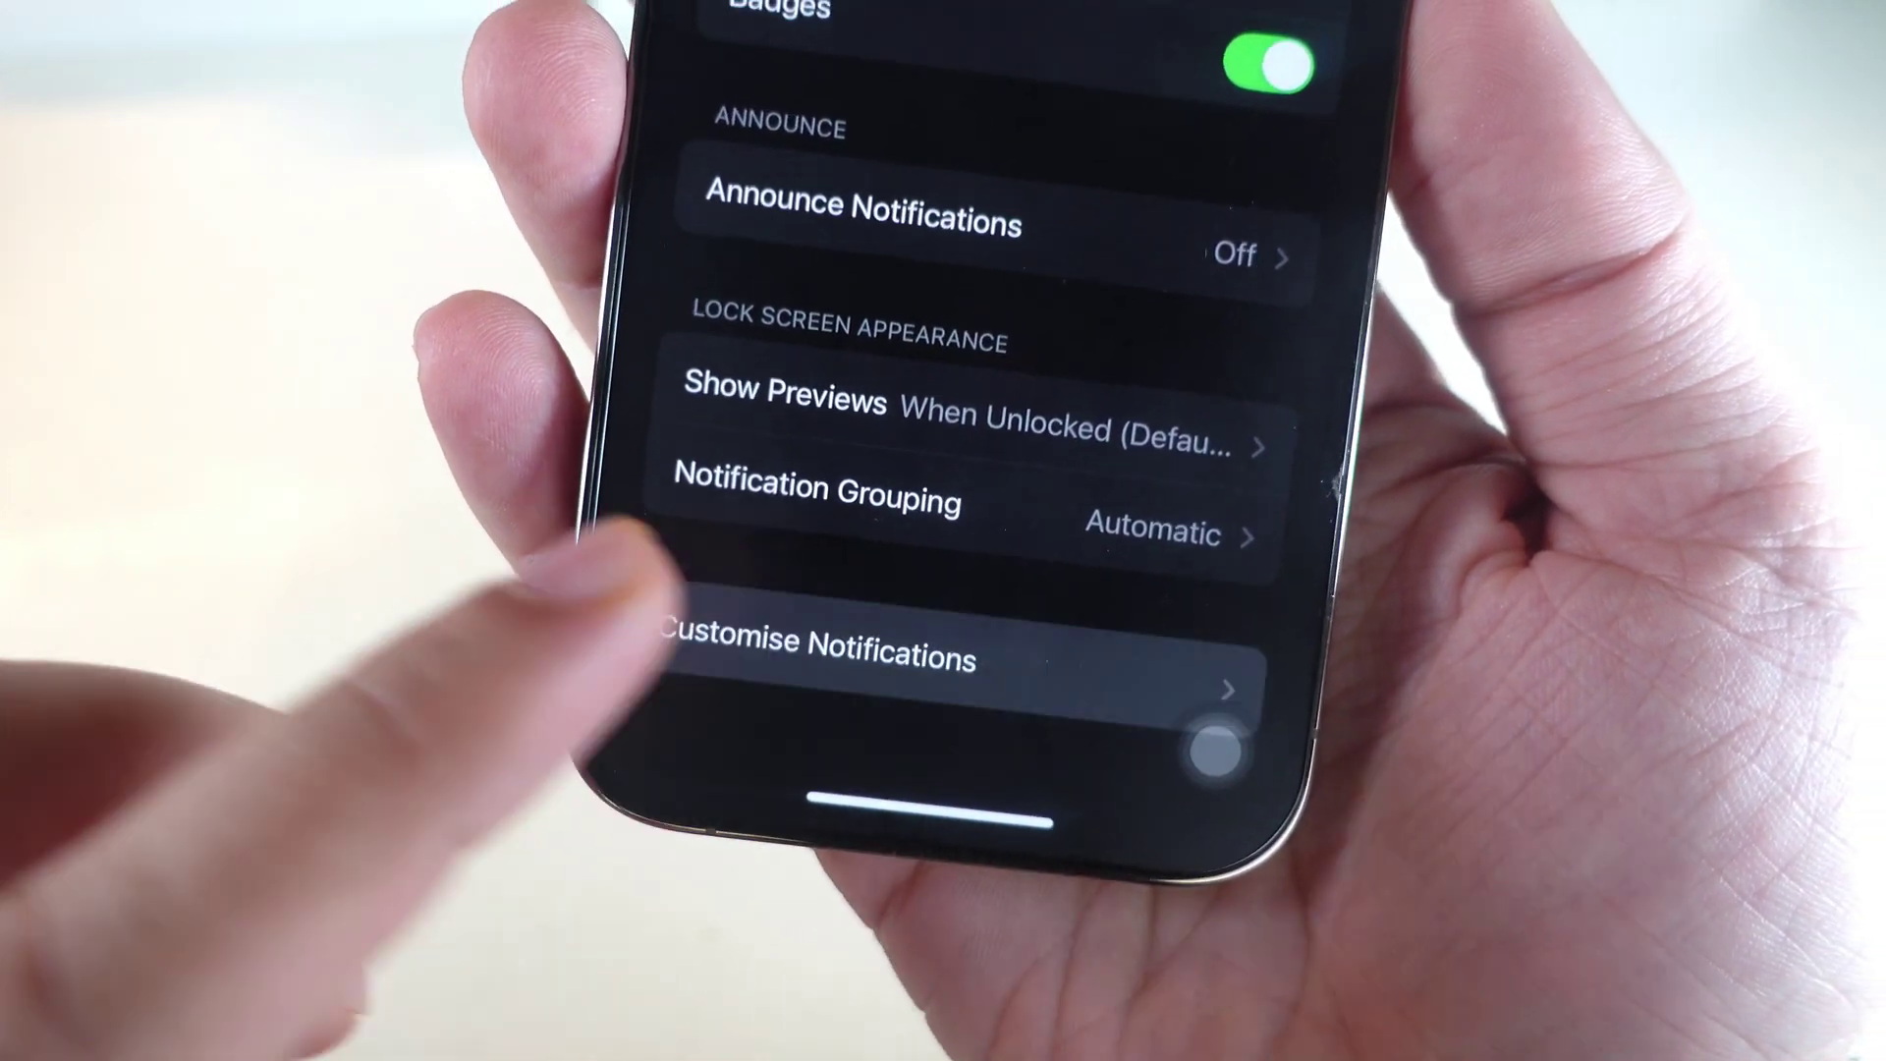
# Change Mail's Badge Count from Primary-only to All Unread Messages in Customise Notifications.
pyautogui.click(826, 605)
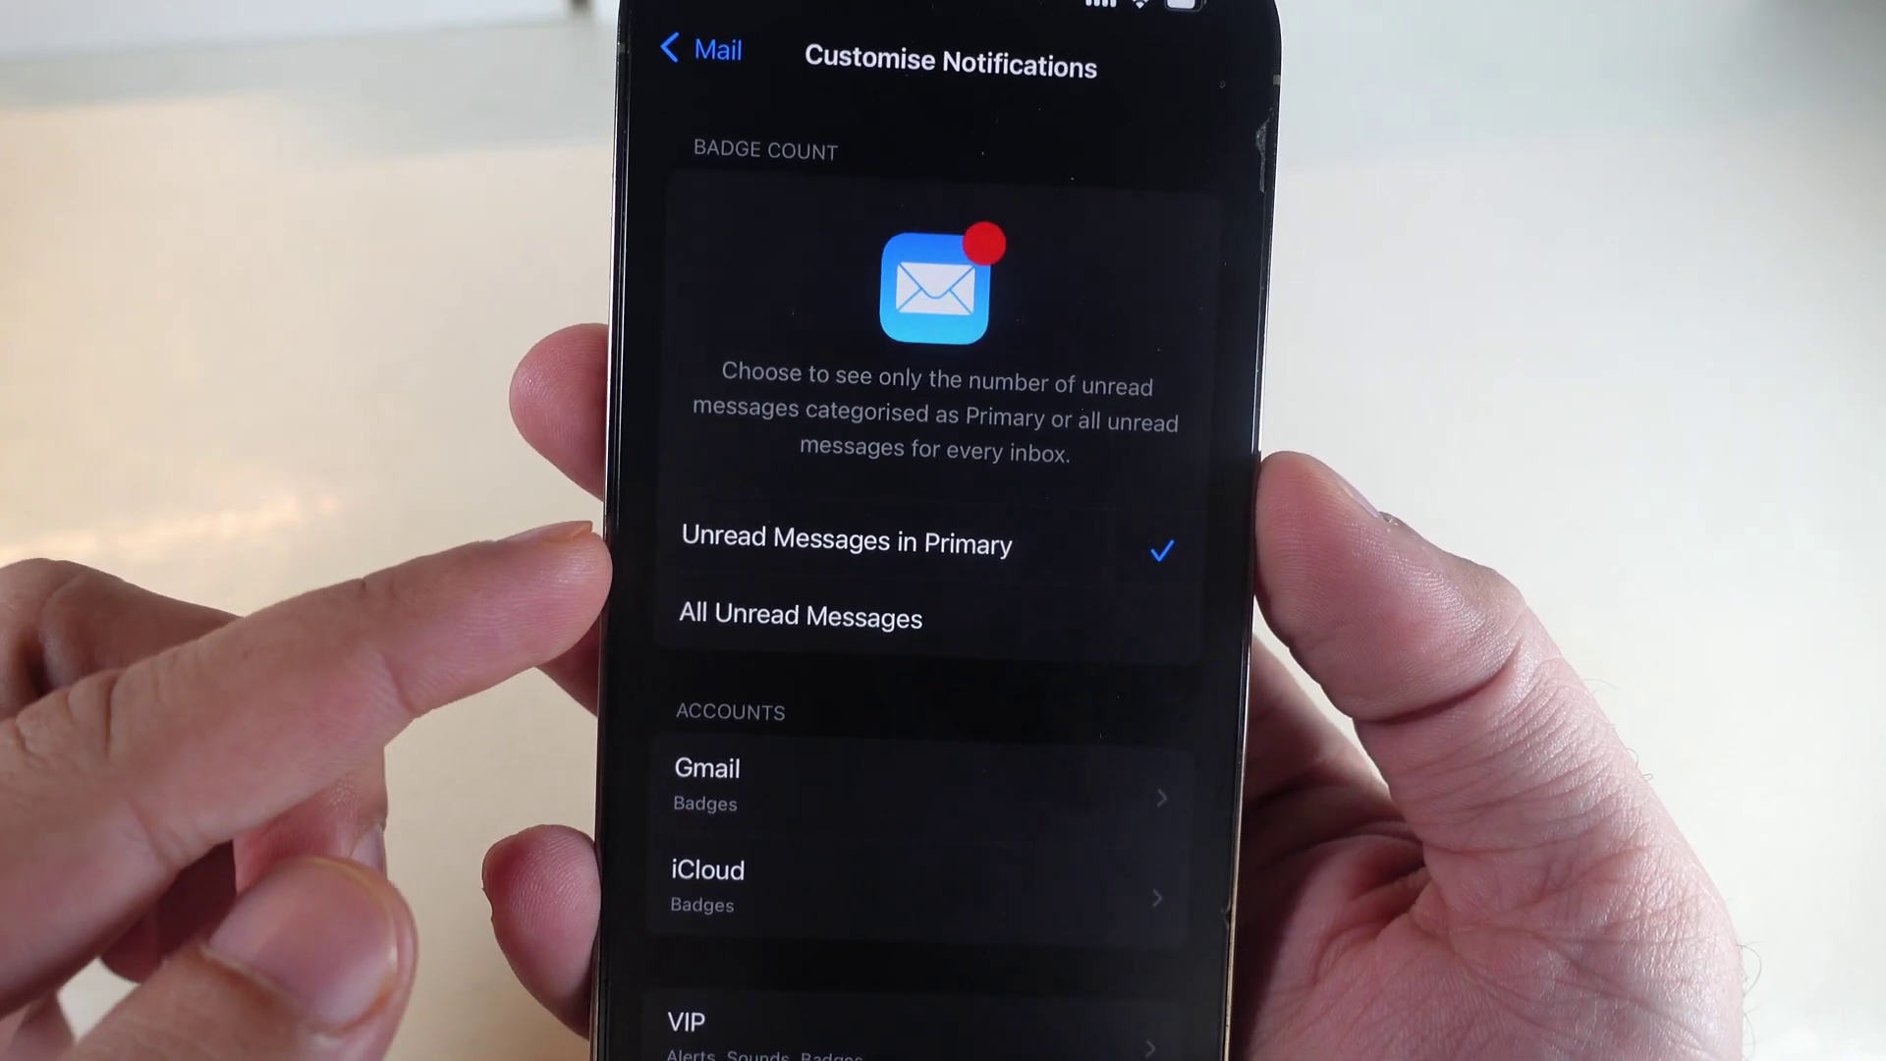
pyautogui.click(804, 631)
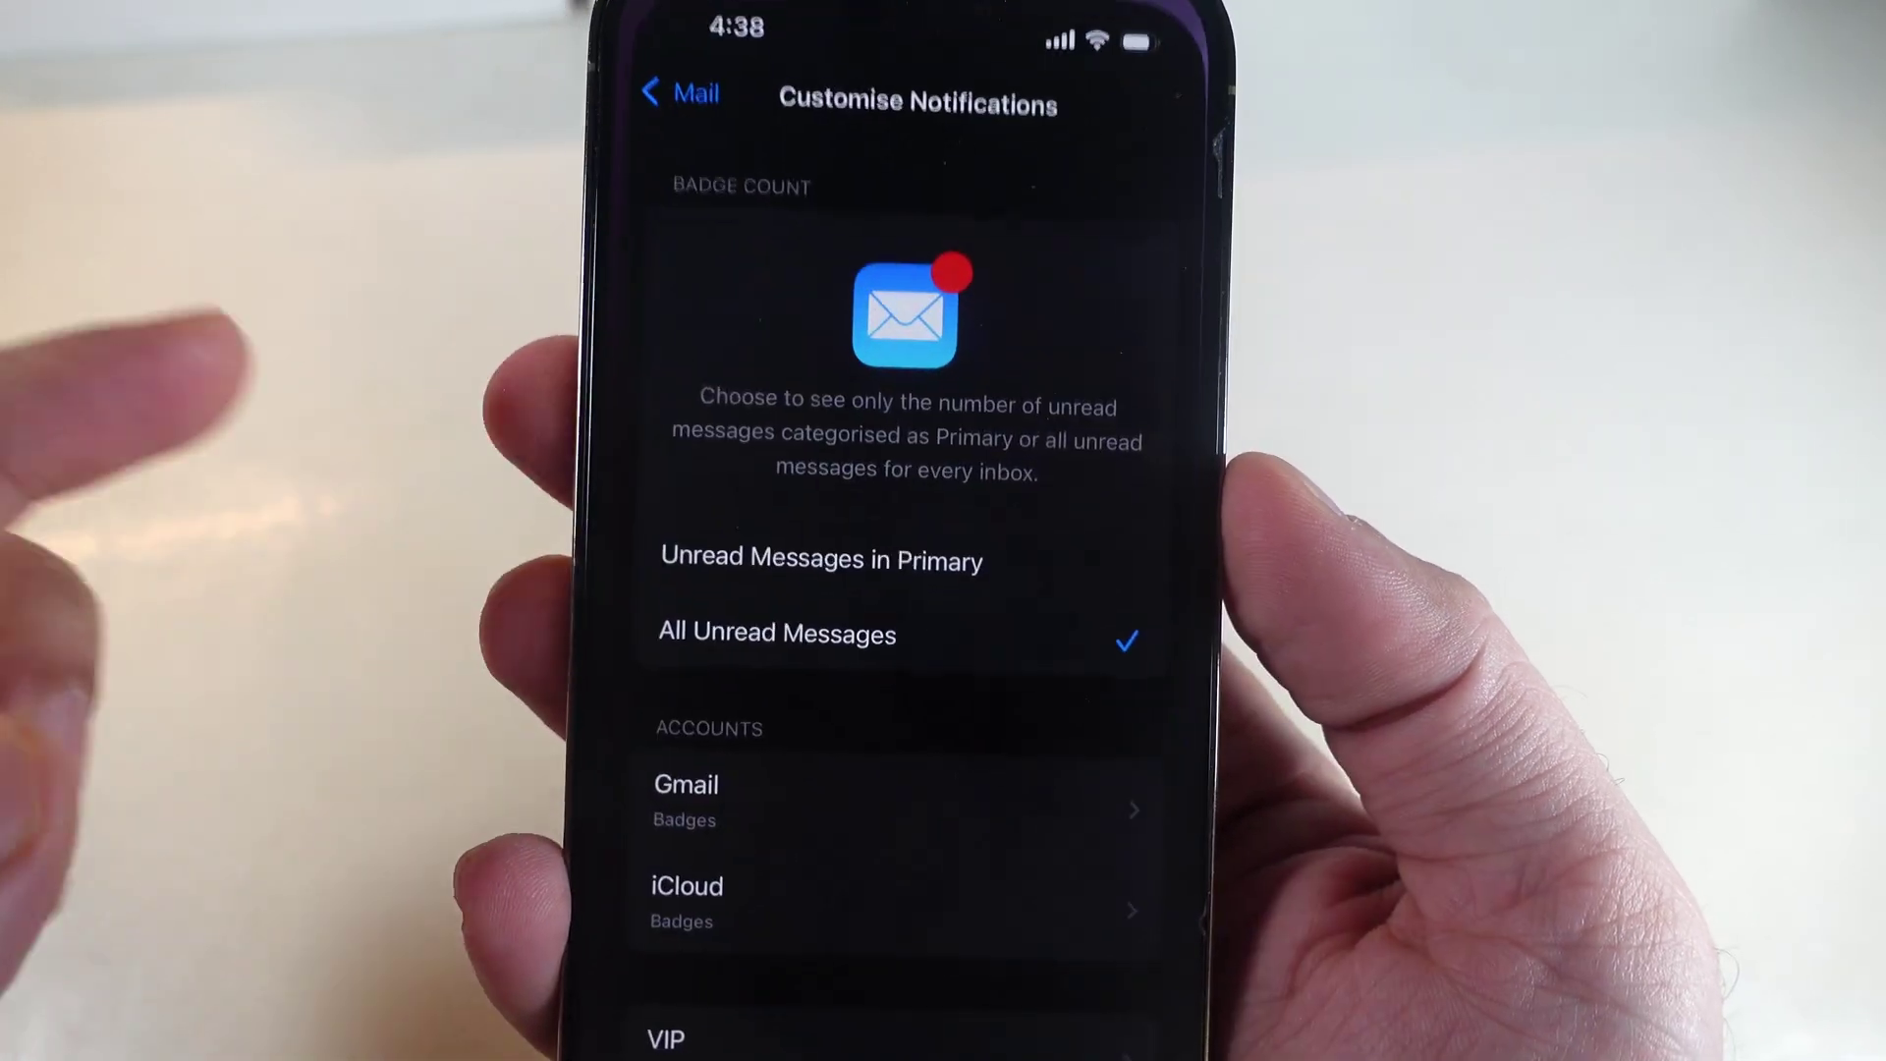
pyautogui.scroll(-2, 634, 694)
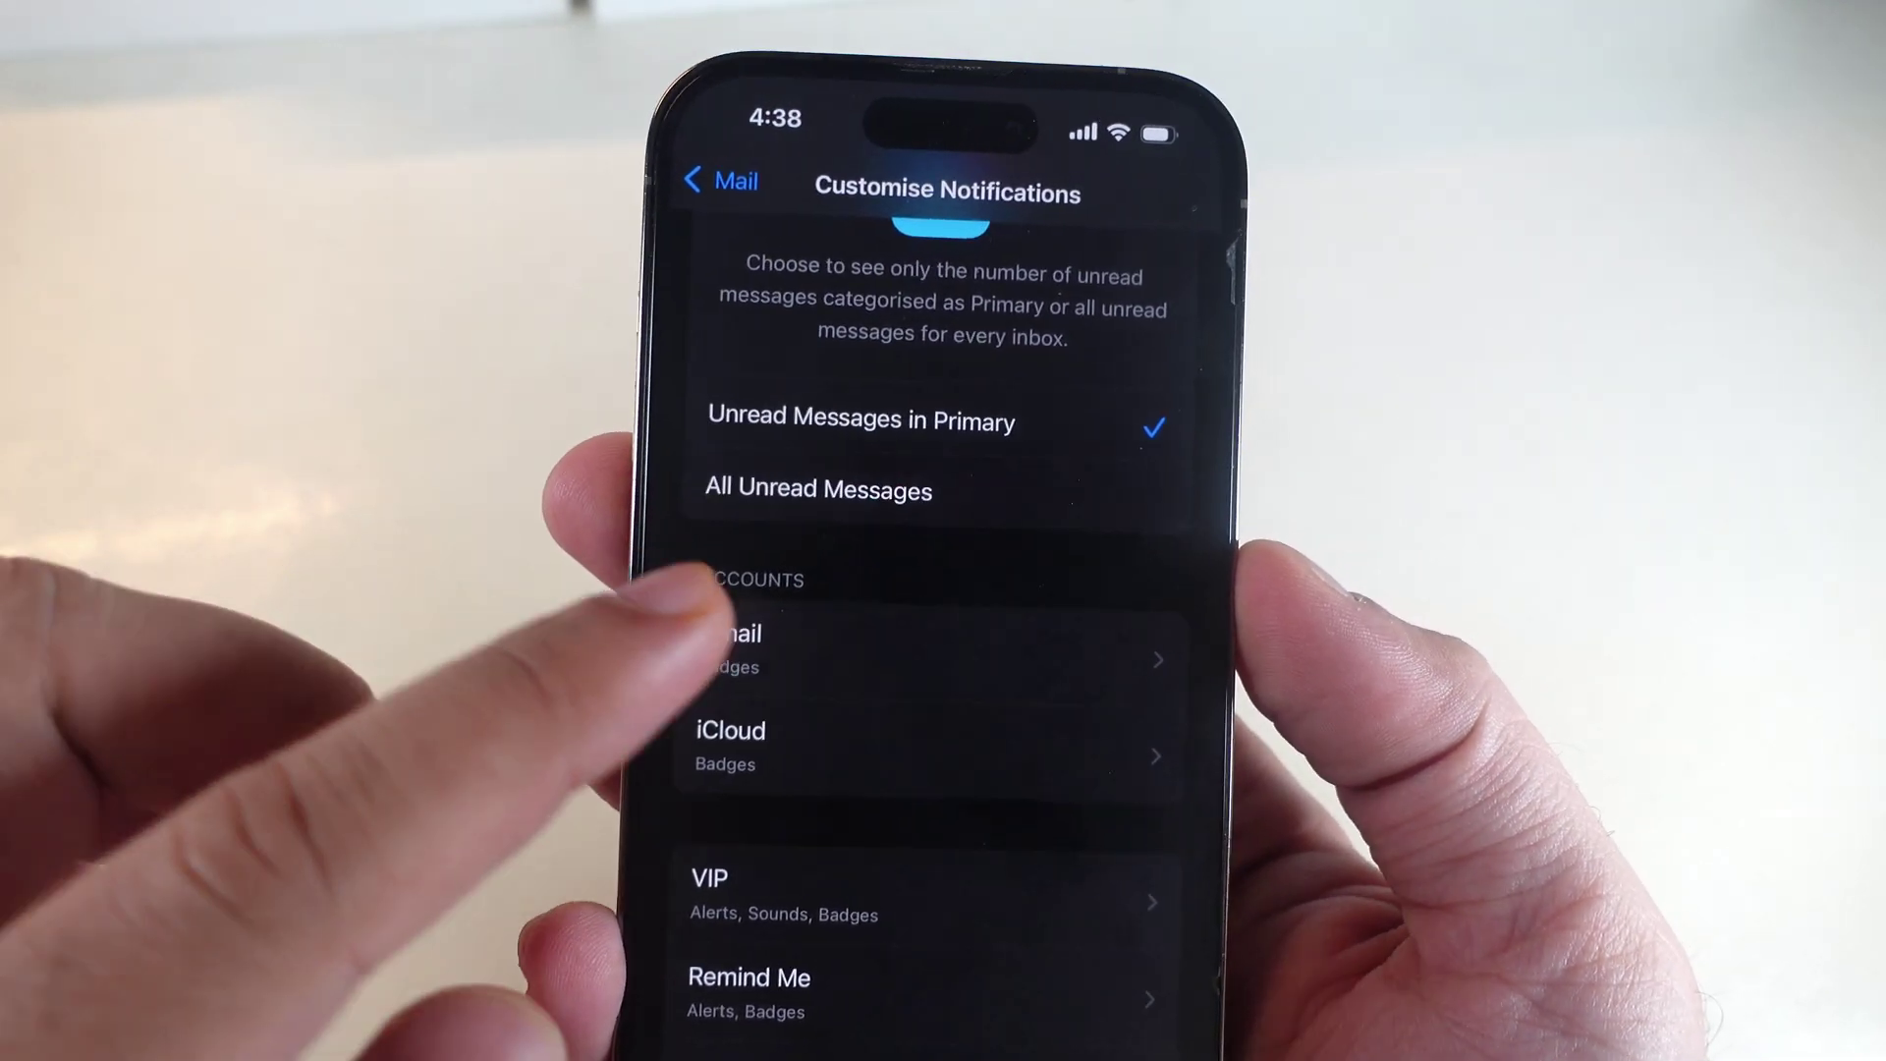
# Turn on iCloud account alerts with the Antic alert sound.
pyautogui.click(753, 737)
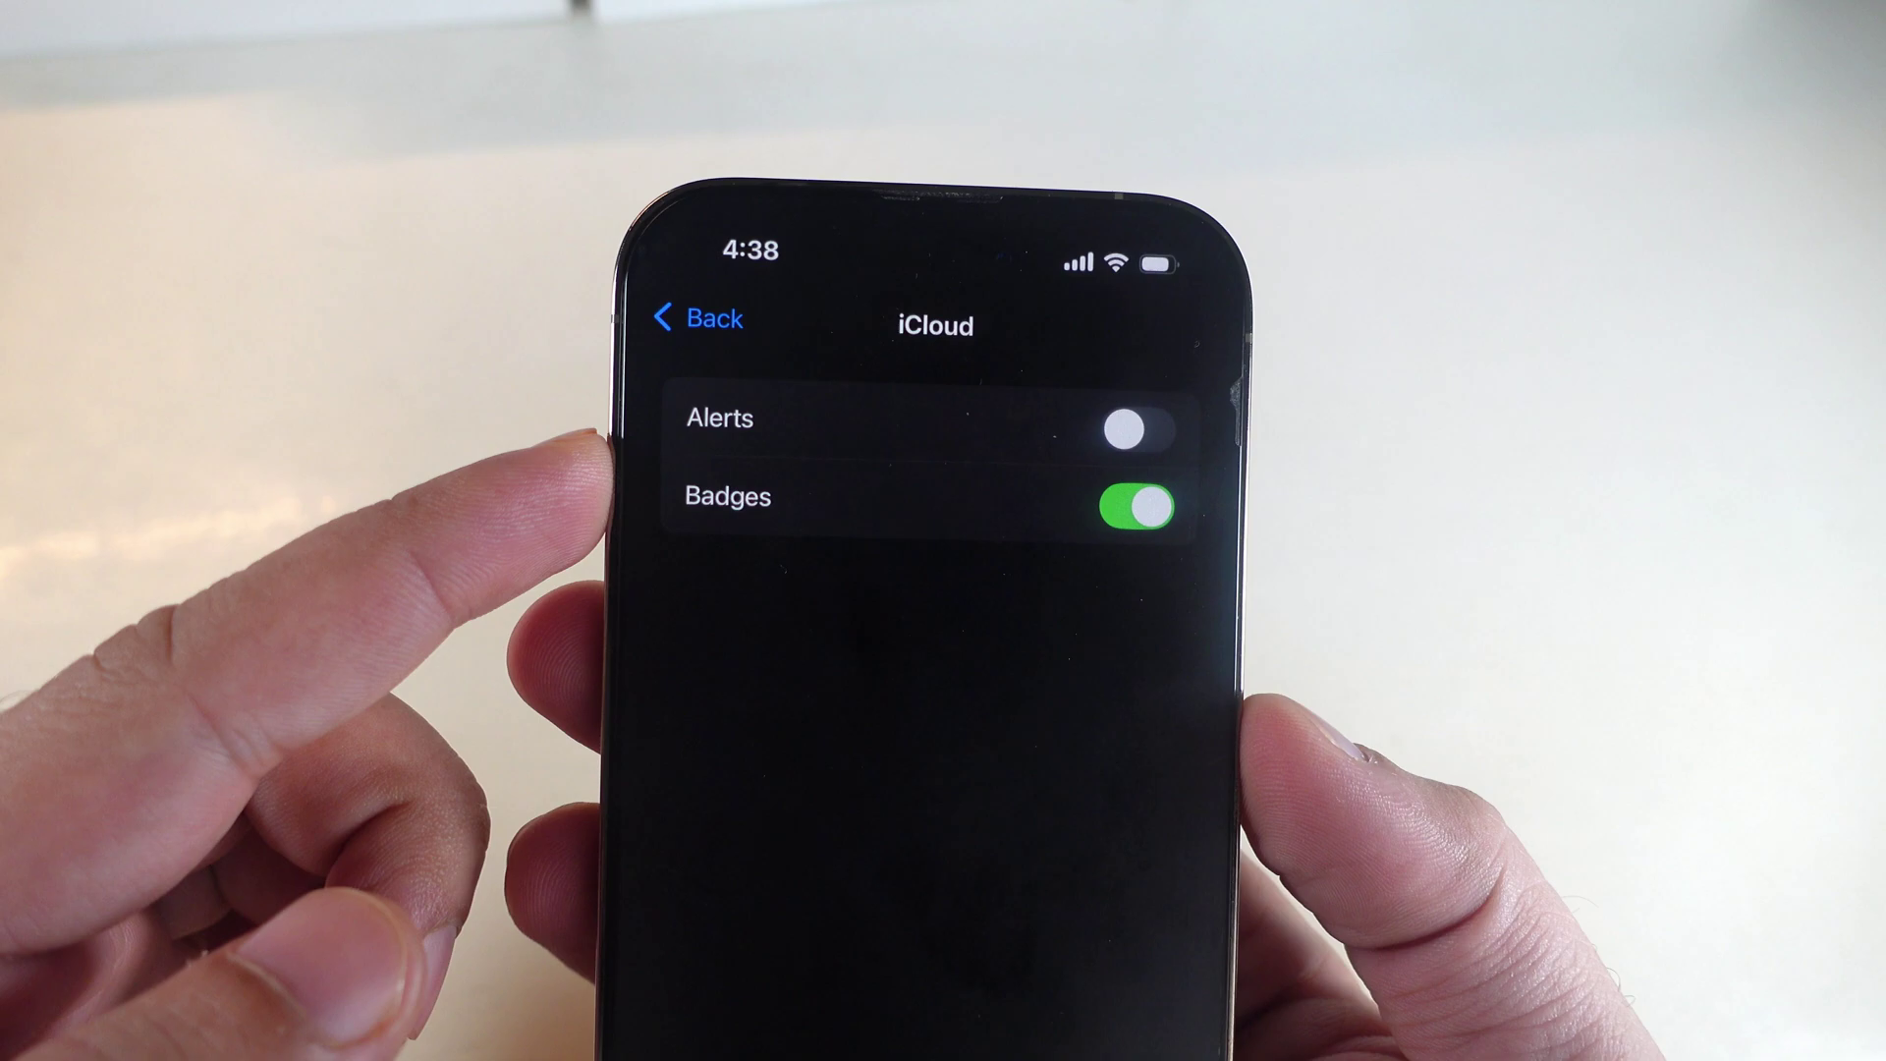
pyautogui.click(1146, 410)
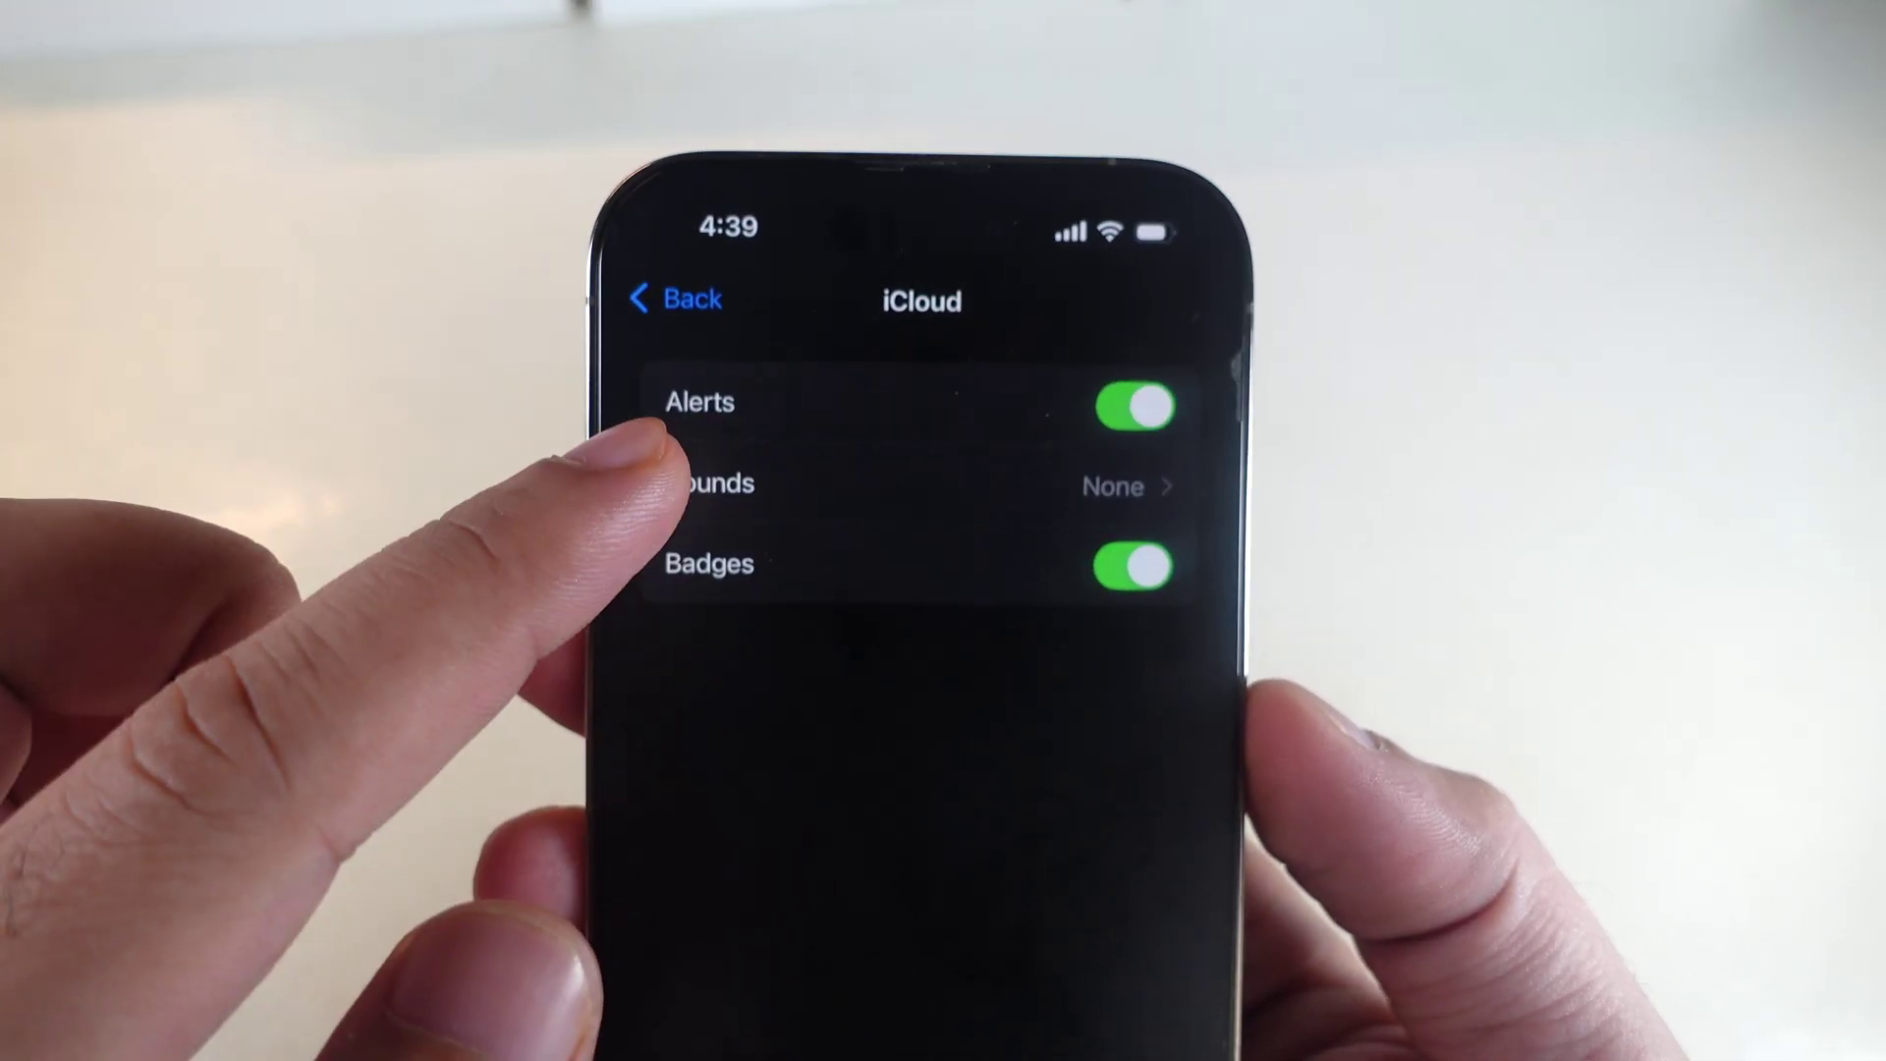
pyautogui.click(693, 483)
pyautogui.click(737, 722)
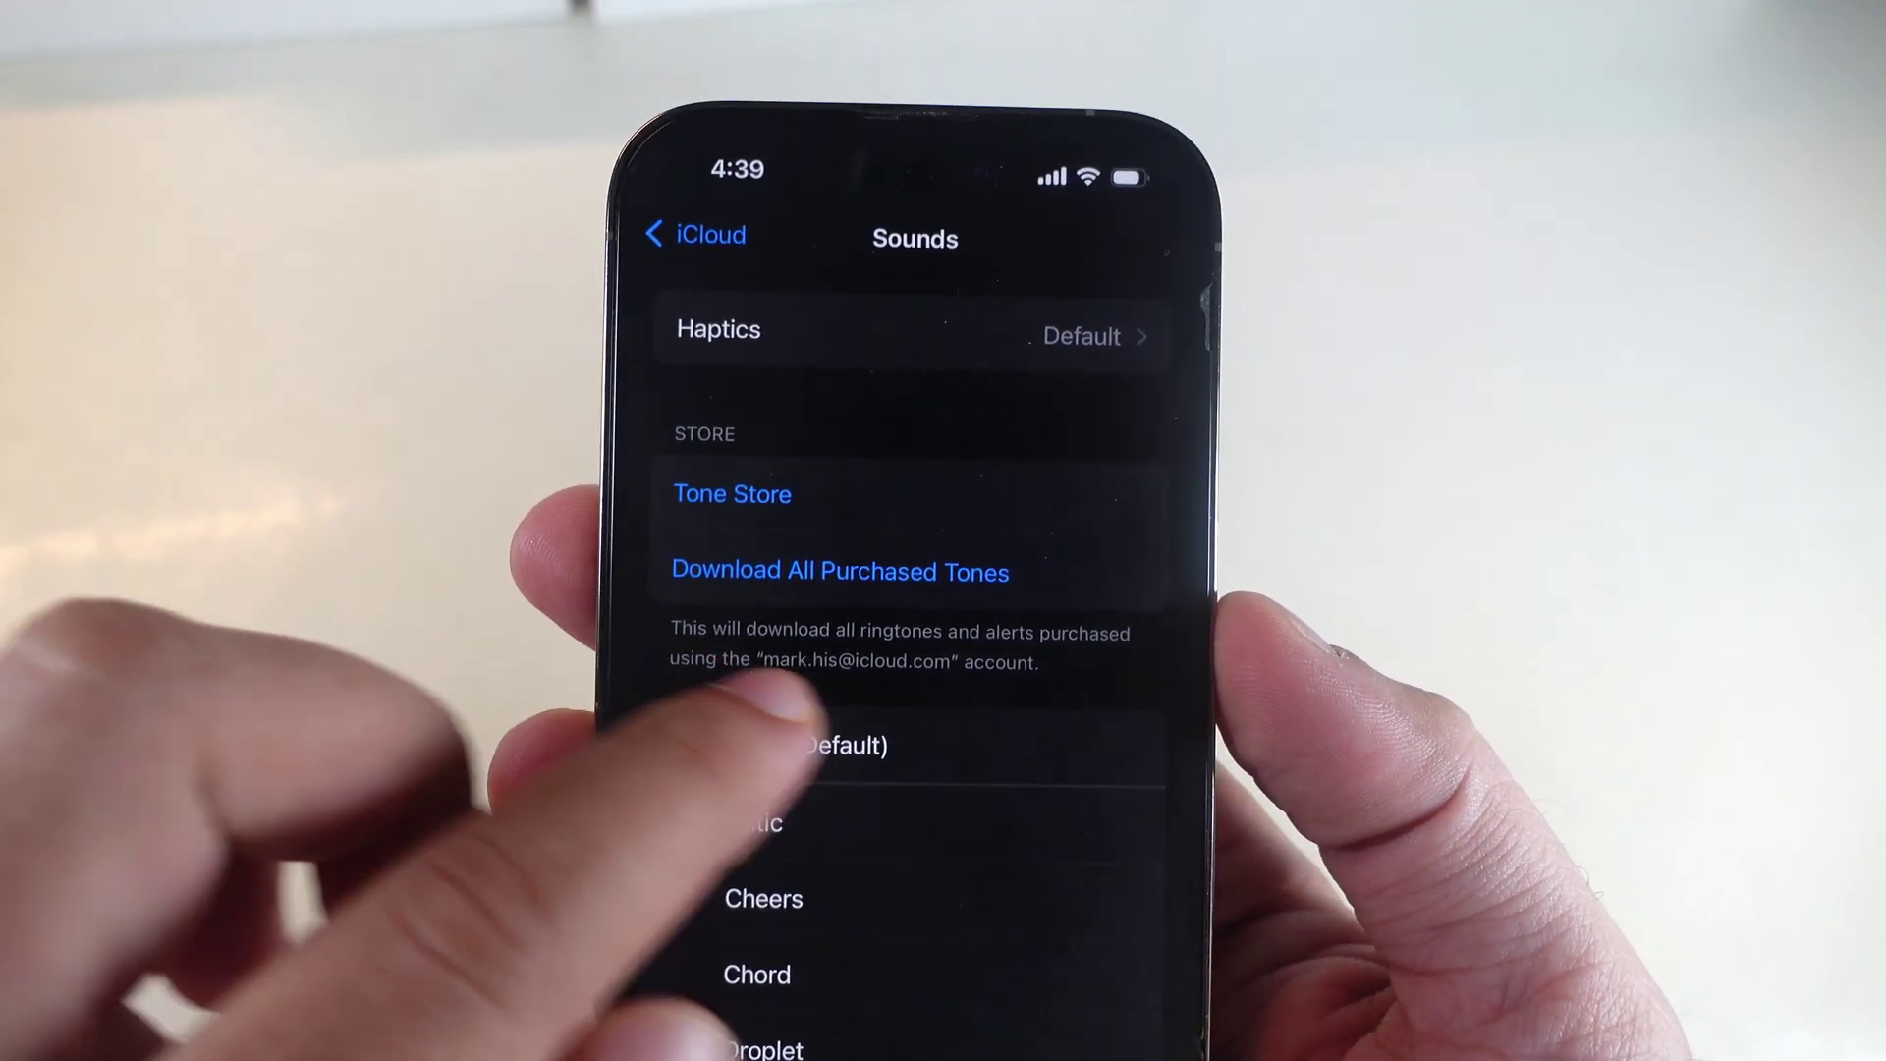
pyautogui.moveTo(663, 766); pyautogui.dragTo(1031, 766)
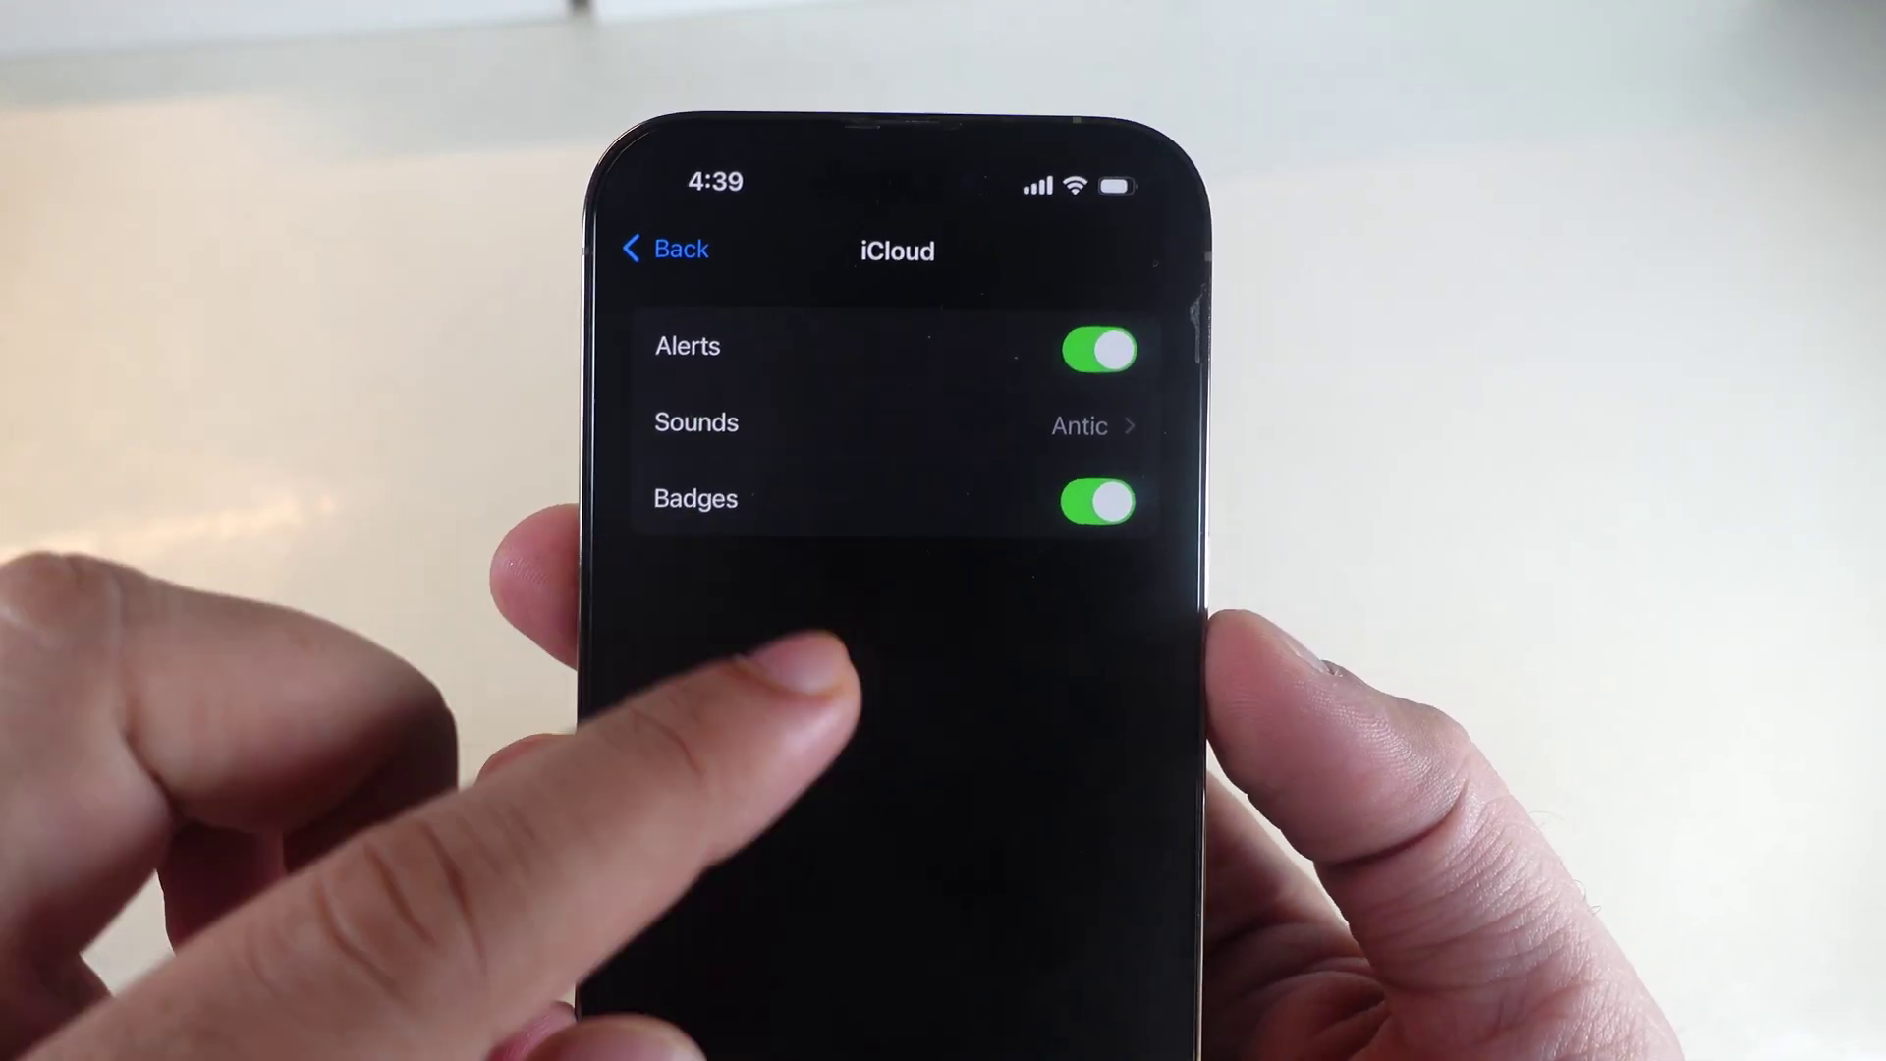
pyautogui.moveTo(589, 708); pyautogui.dragTo(1032, 707)
# Turn on alerts for the Gmail account.
pyautogui.click(708, 688)
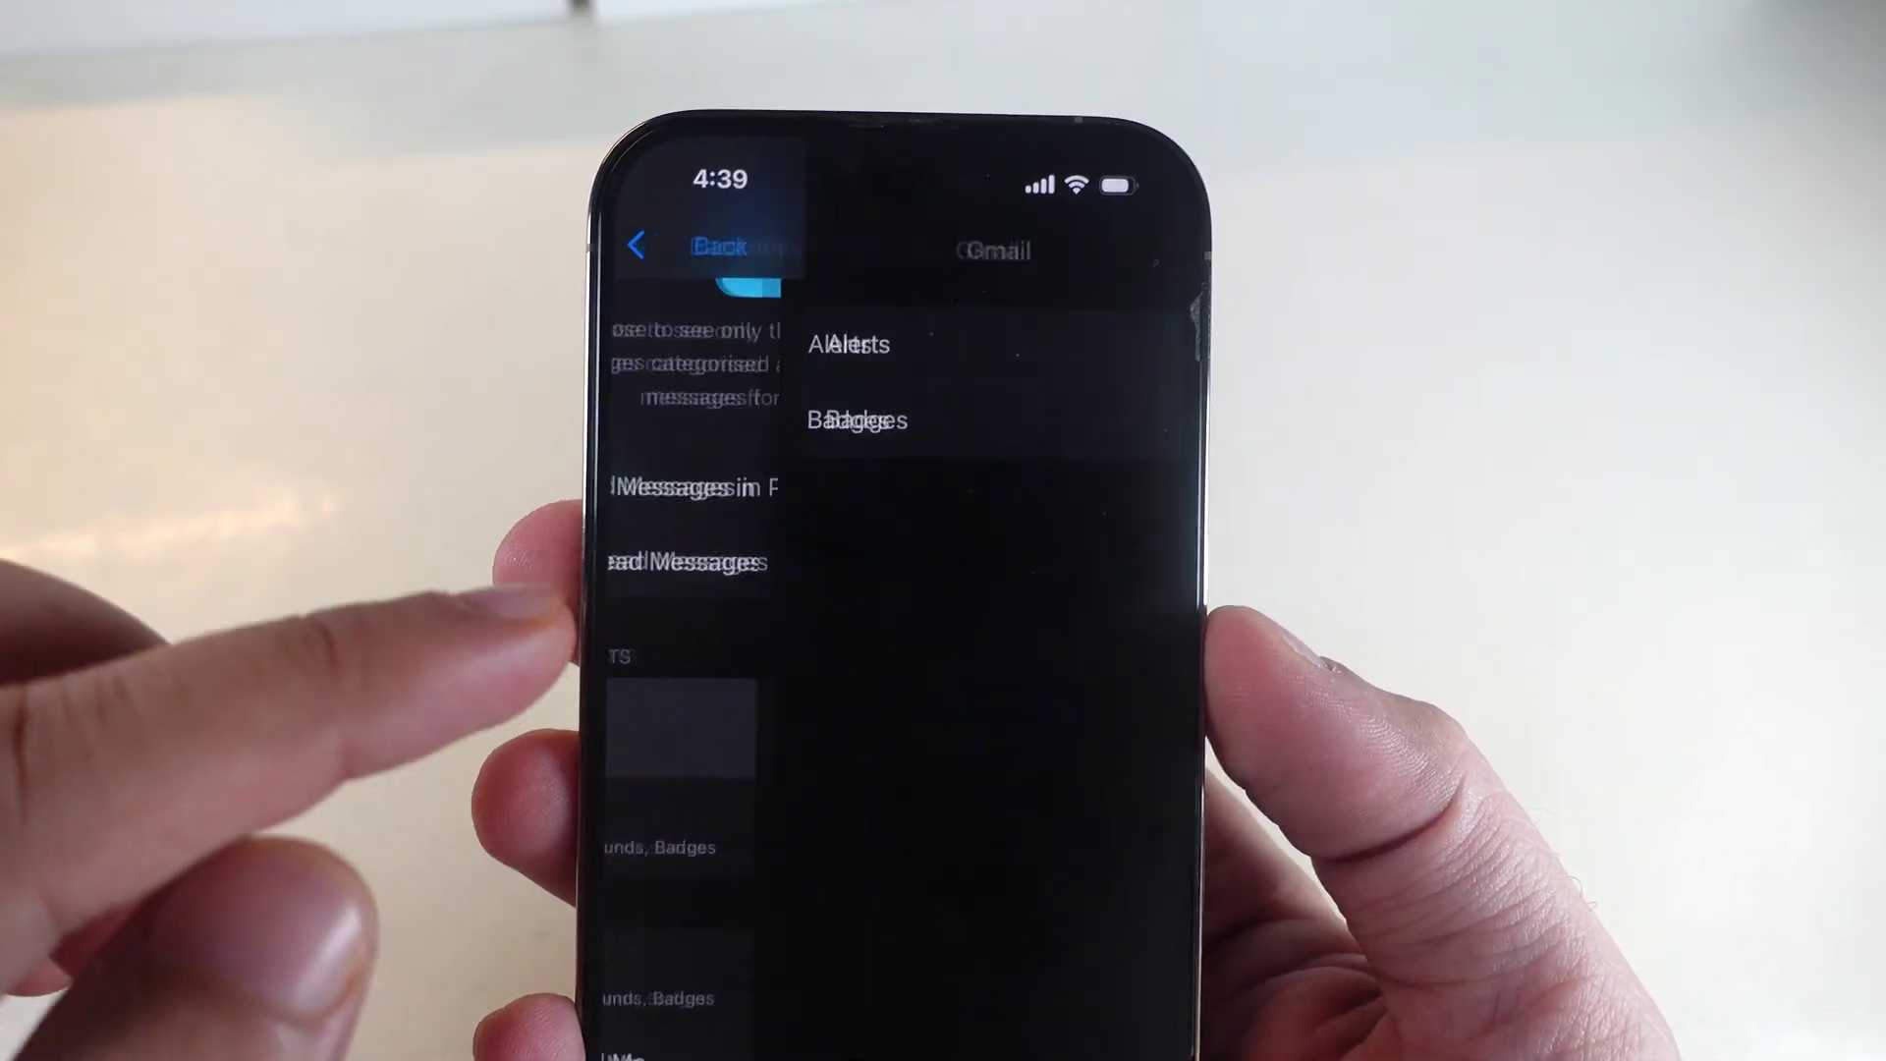
pyautogui.click(1058, 382)
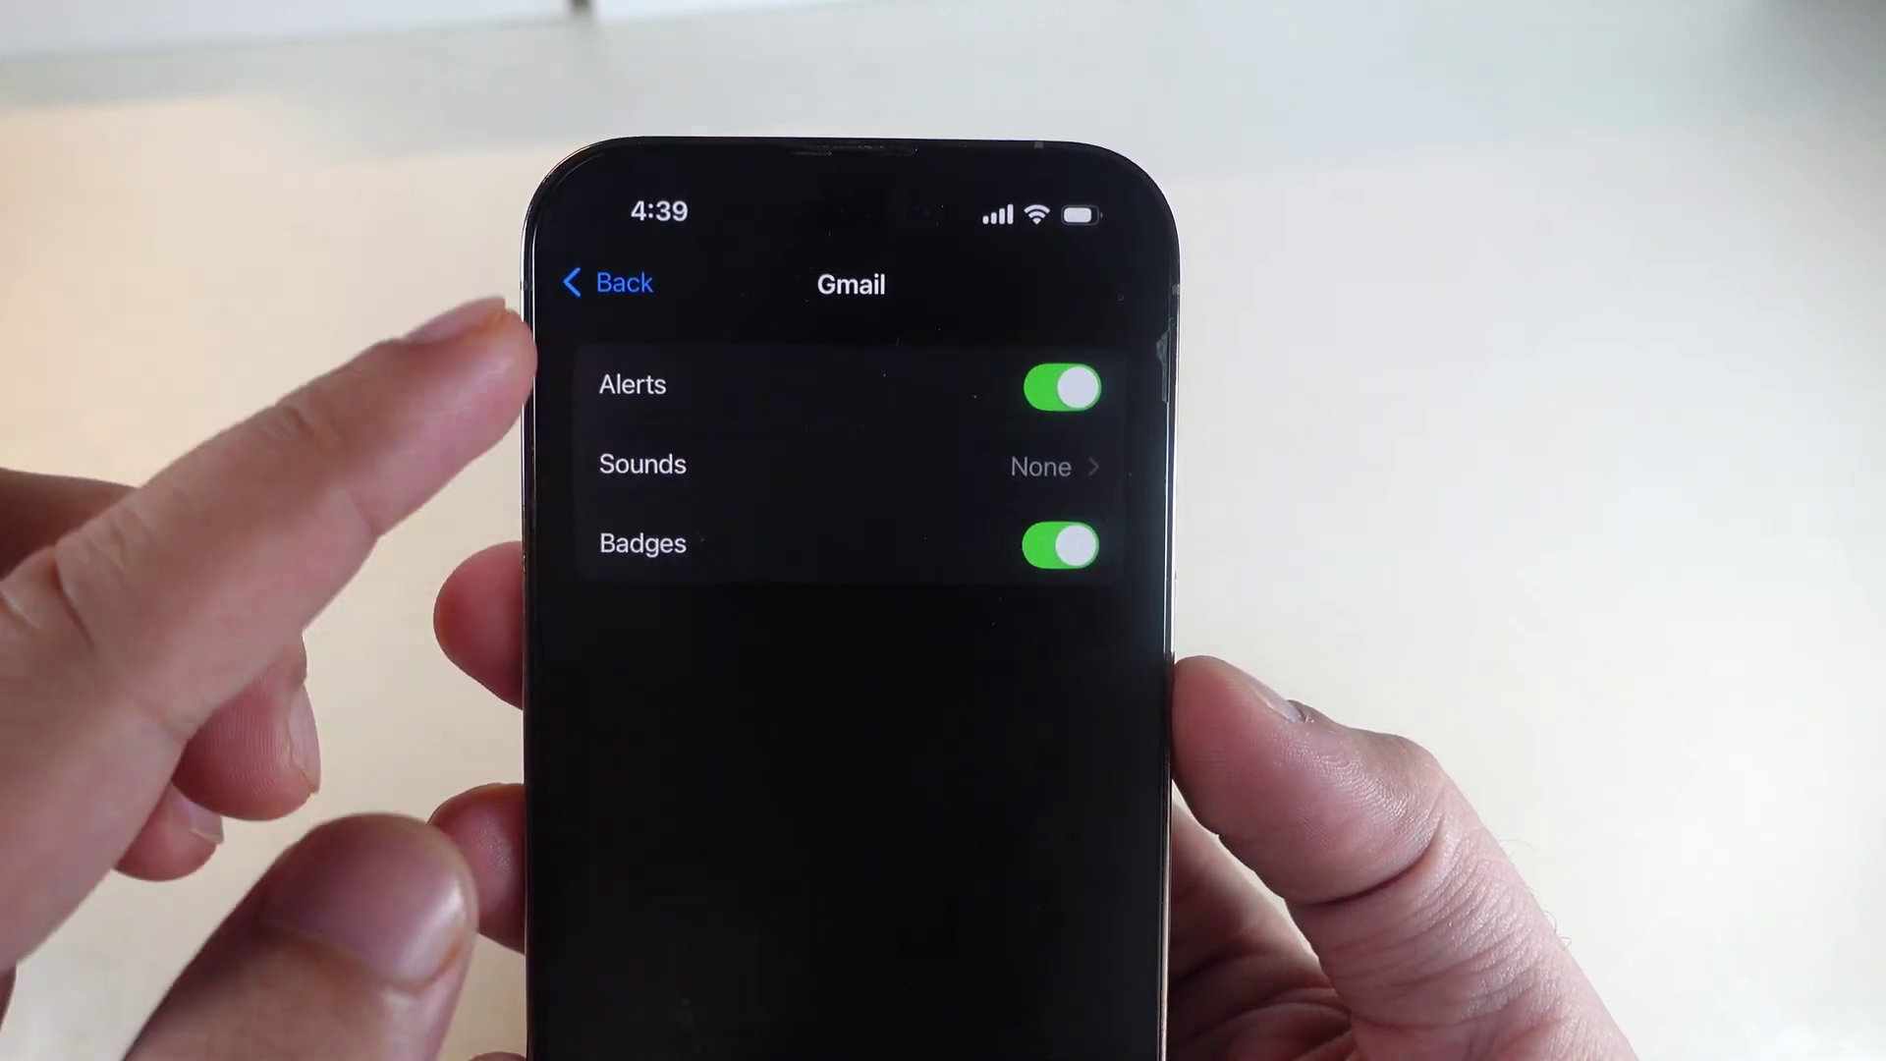
pyautogui.click(577, 296)
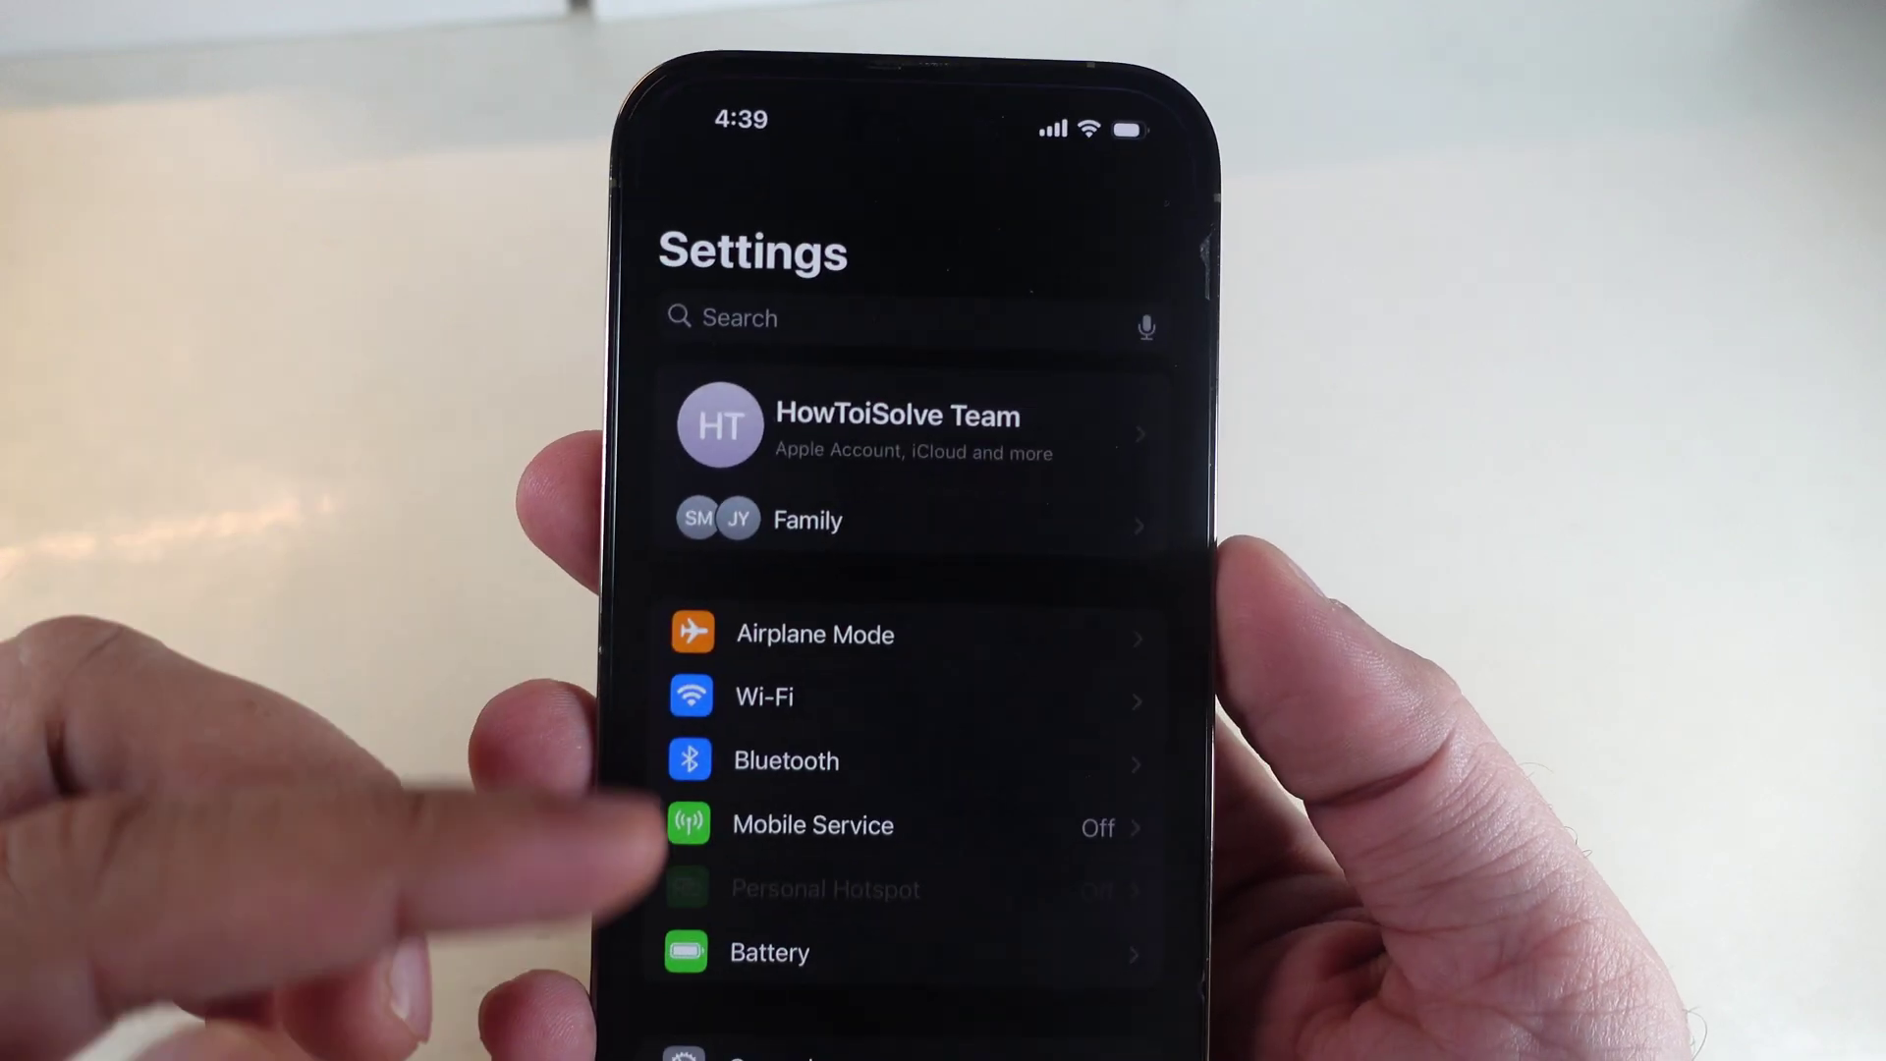
pyautogui.scroll(-3, 913, 663)
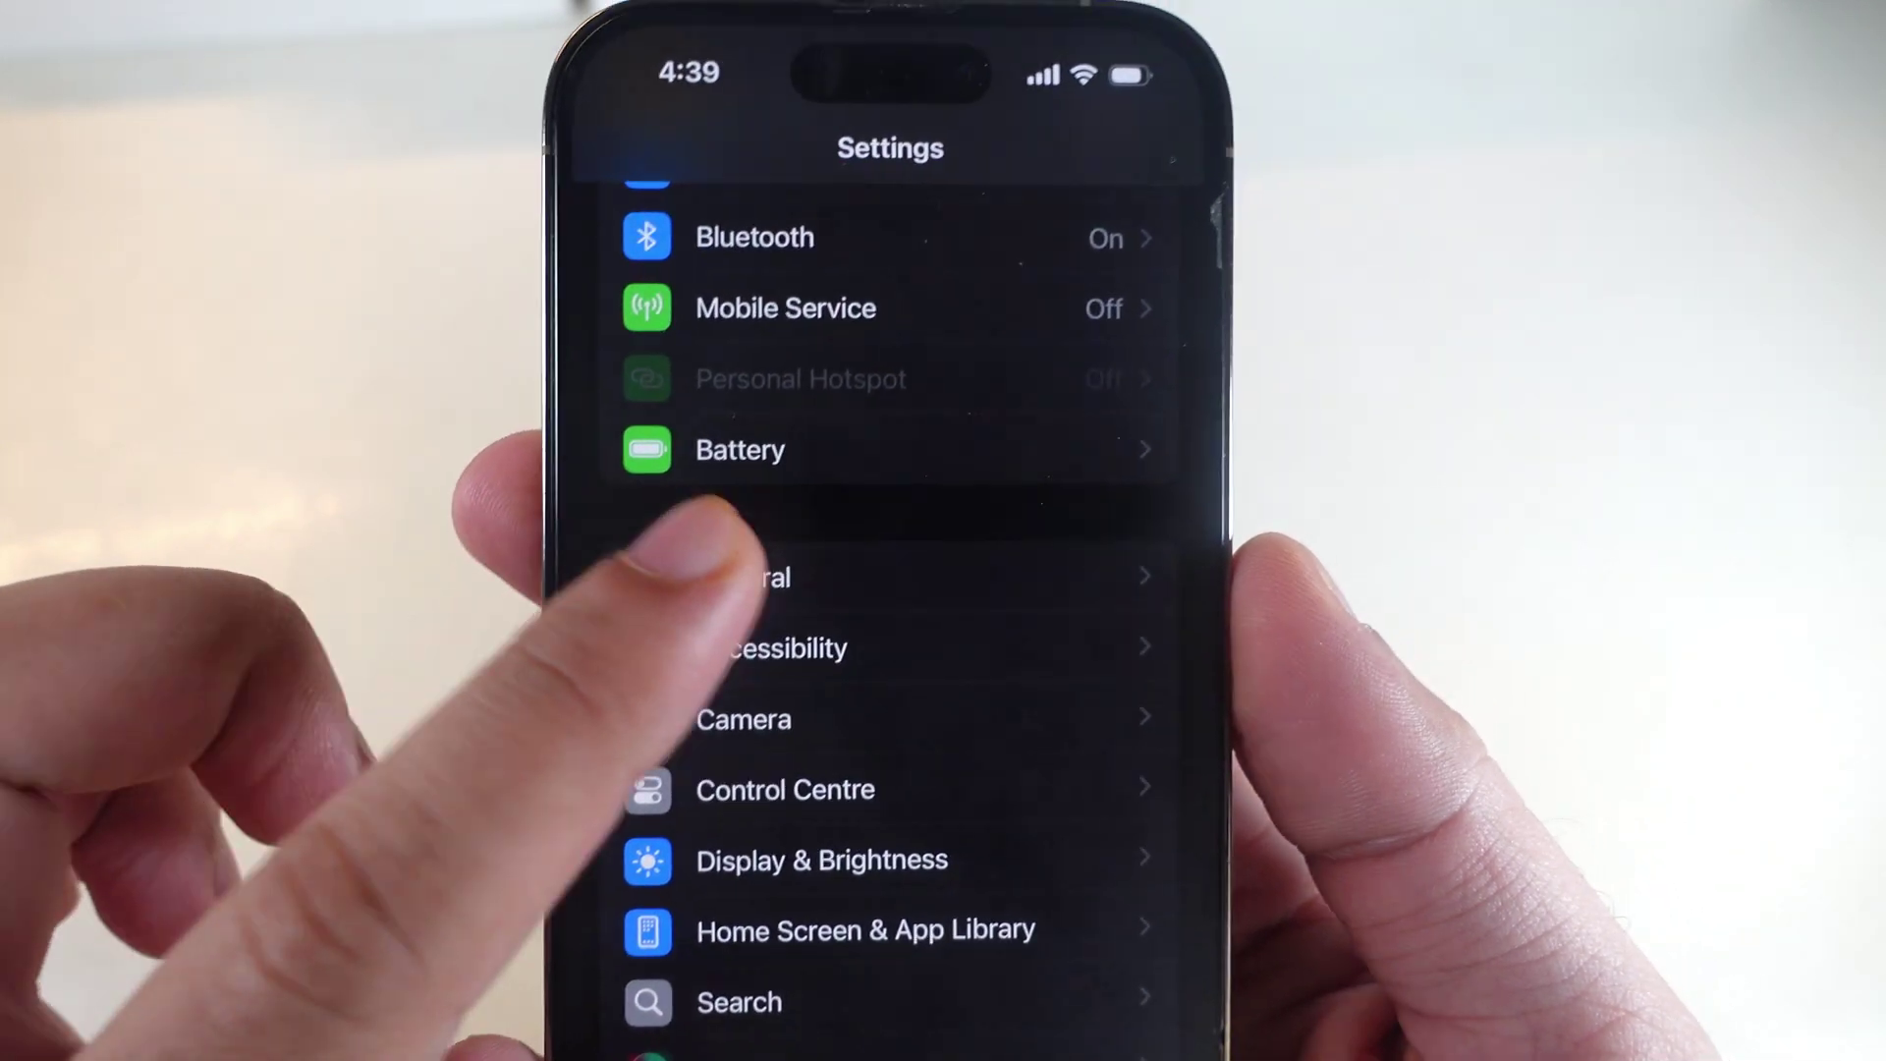
# Choose Reset All Settings under General > Transfer or Reset iPhone > Reset.
pyautogui.click(846, 556)
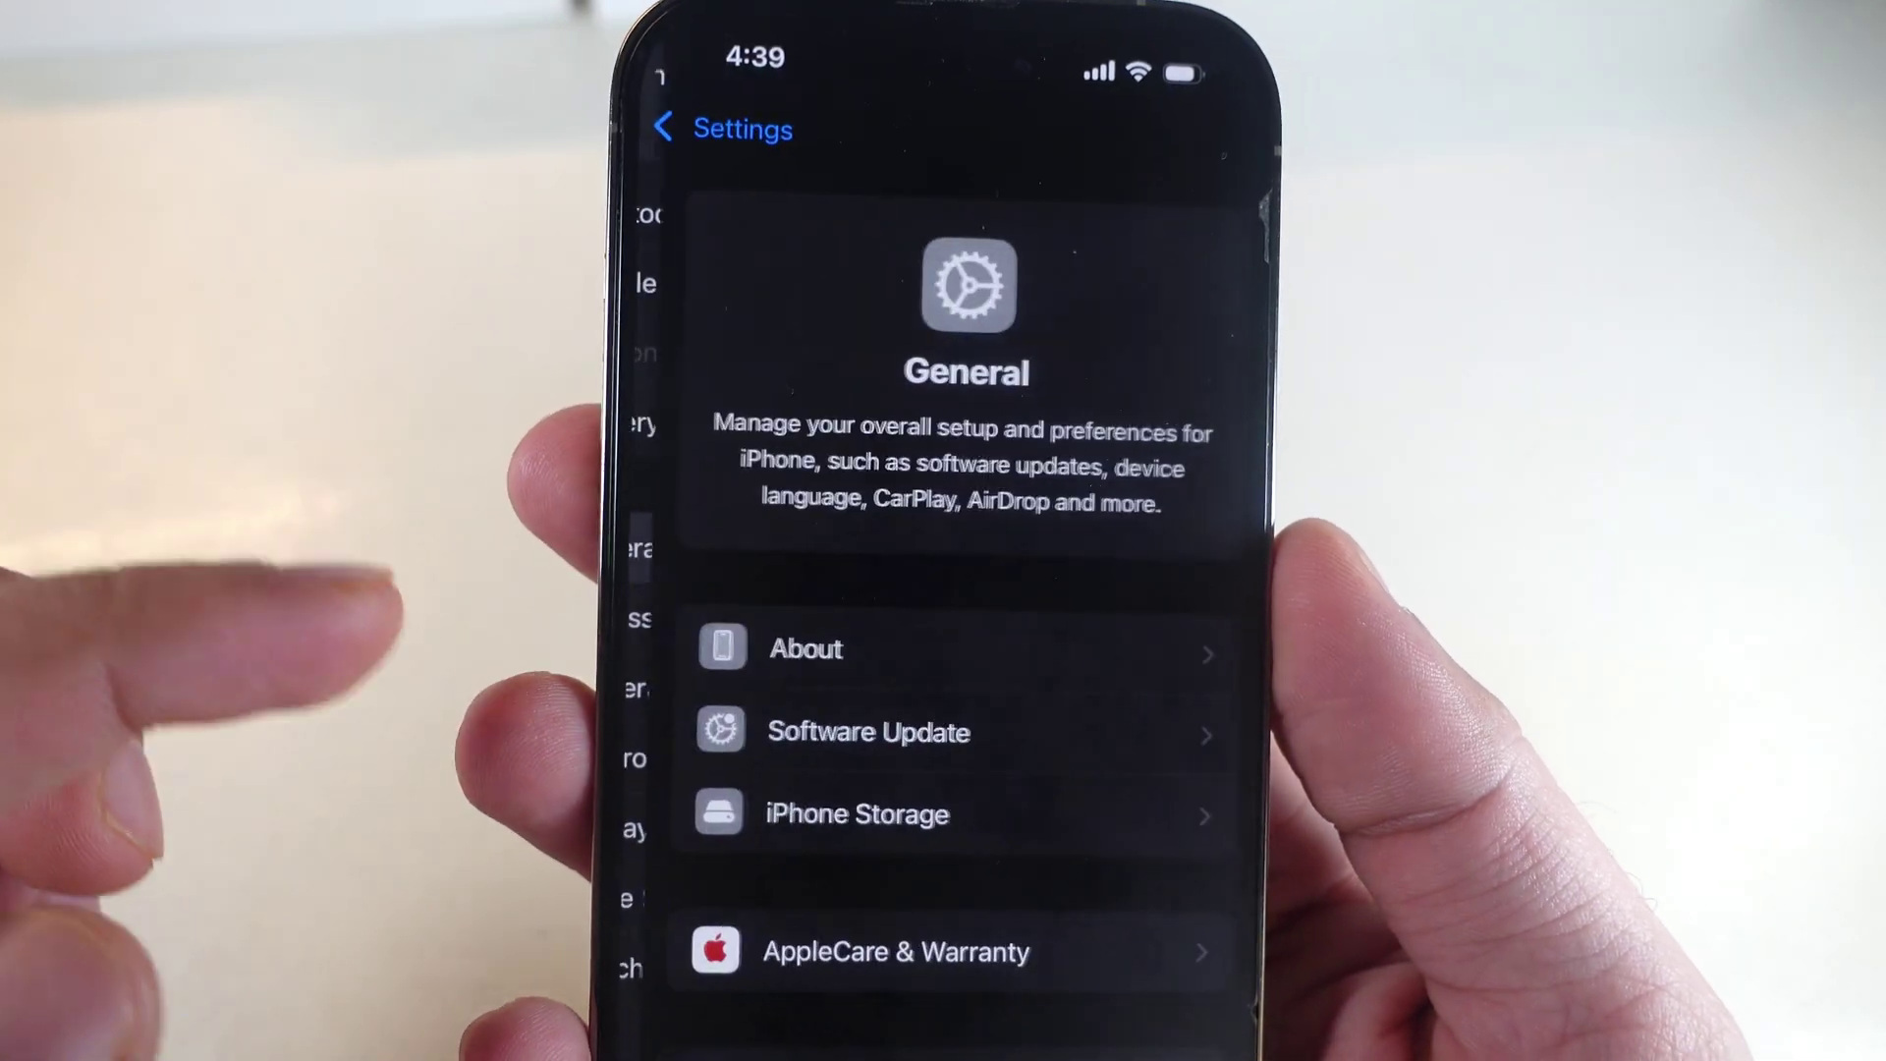
pyautogui.scroll(-10, 944, 662)
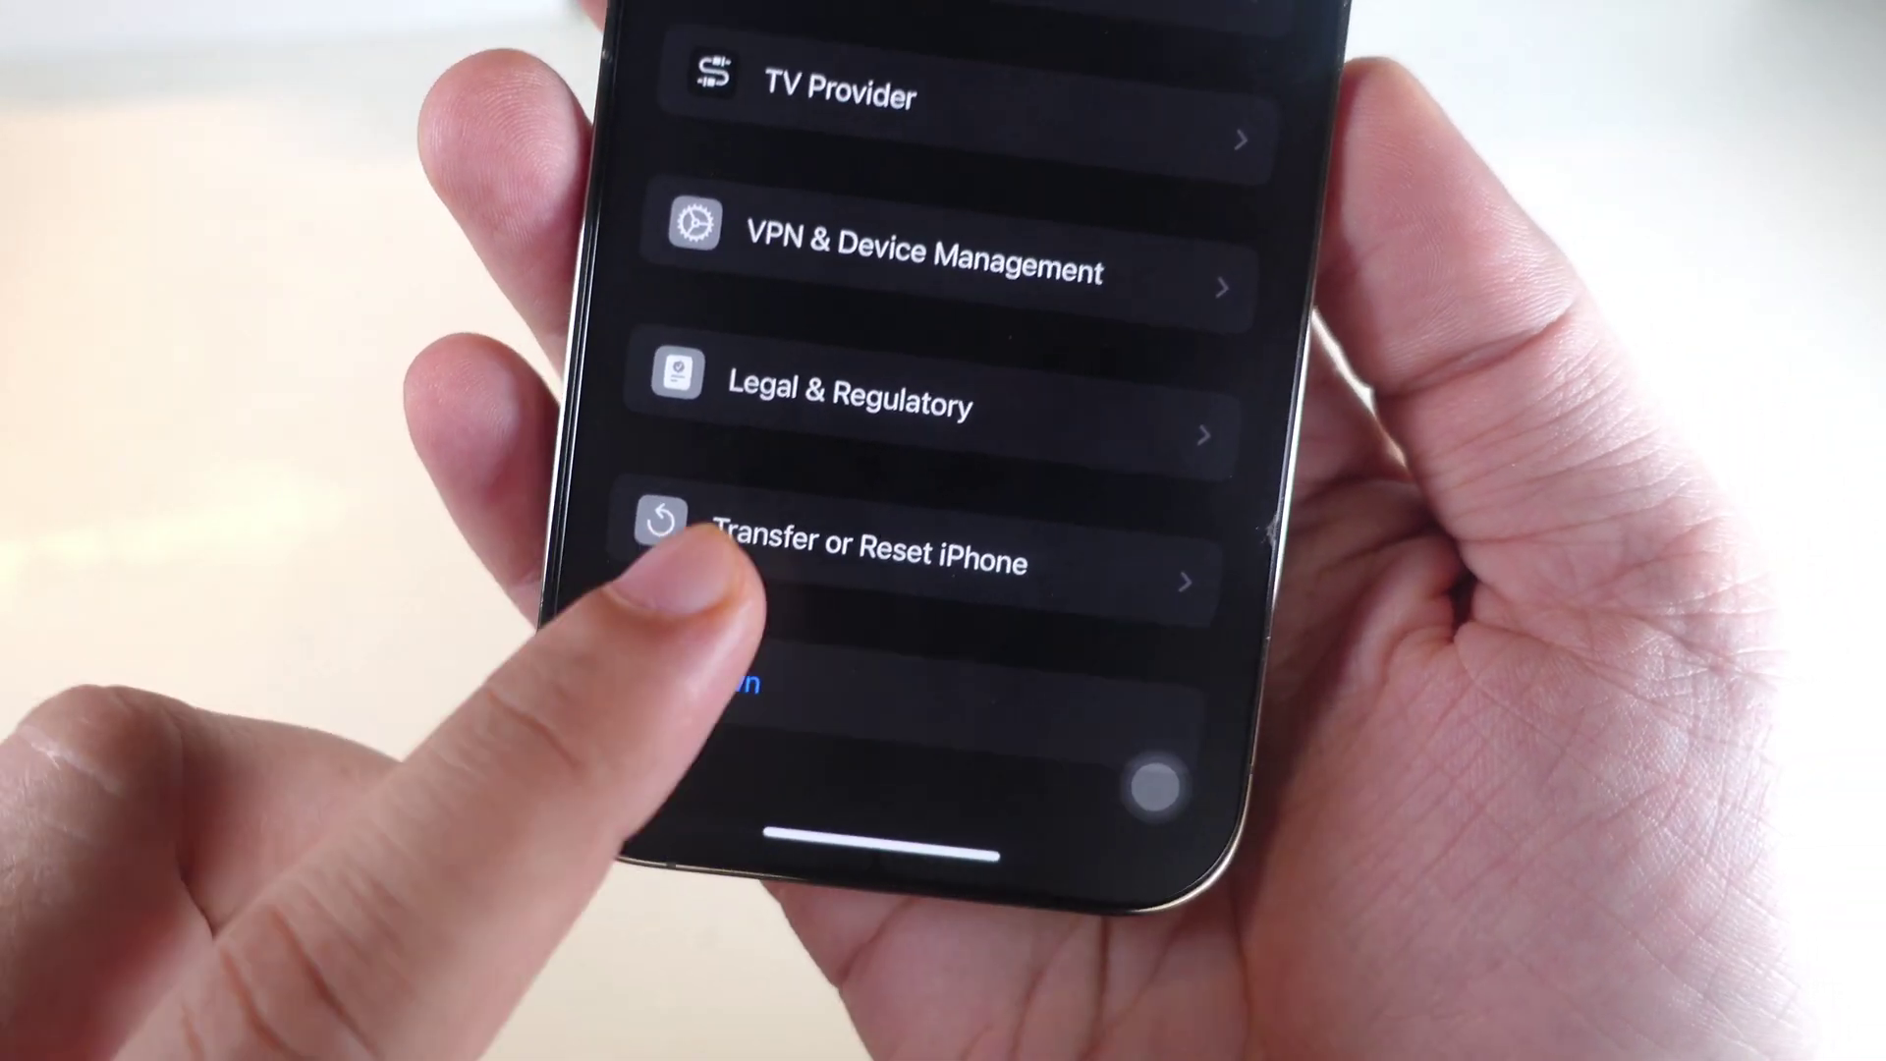
pyautogui.click(766, 493)
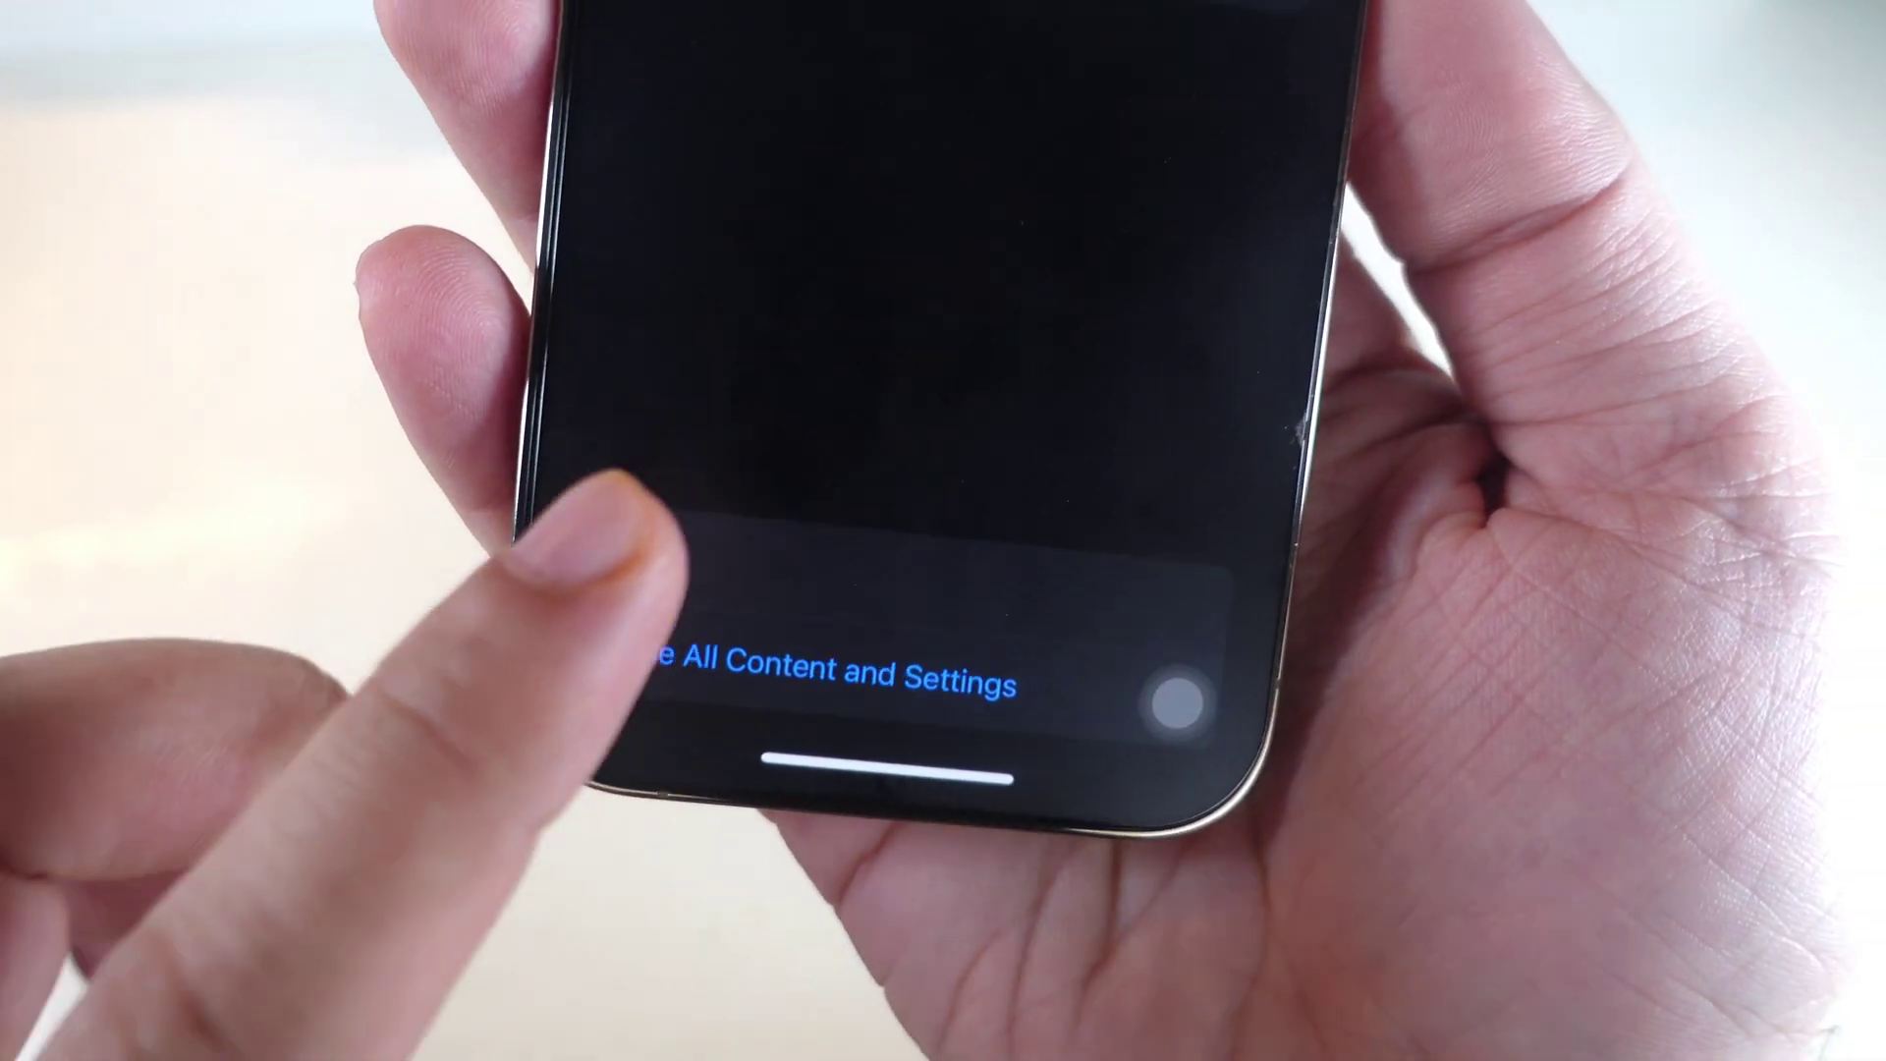
pyautogui.click(705, 872)
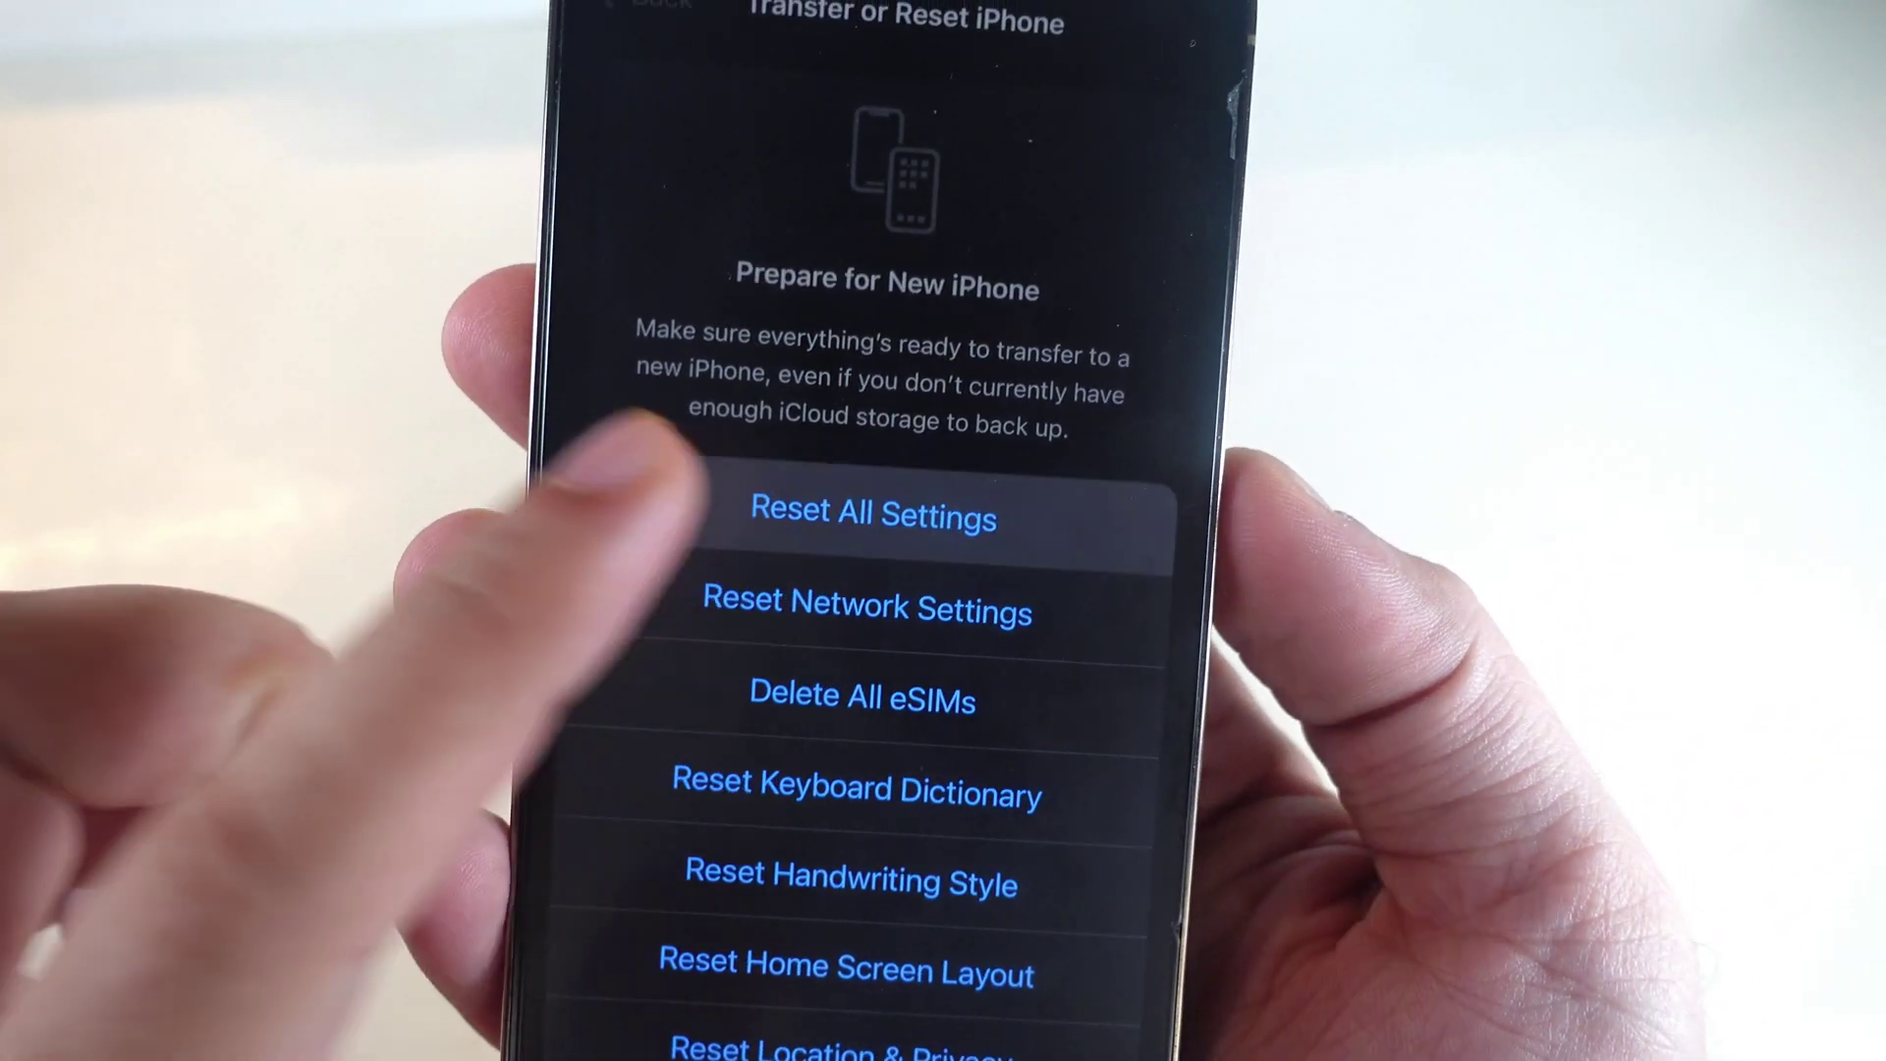
pyautogui.click(656, 502)
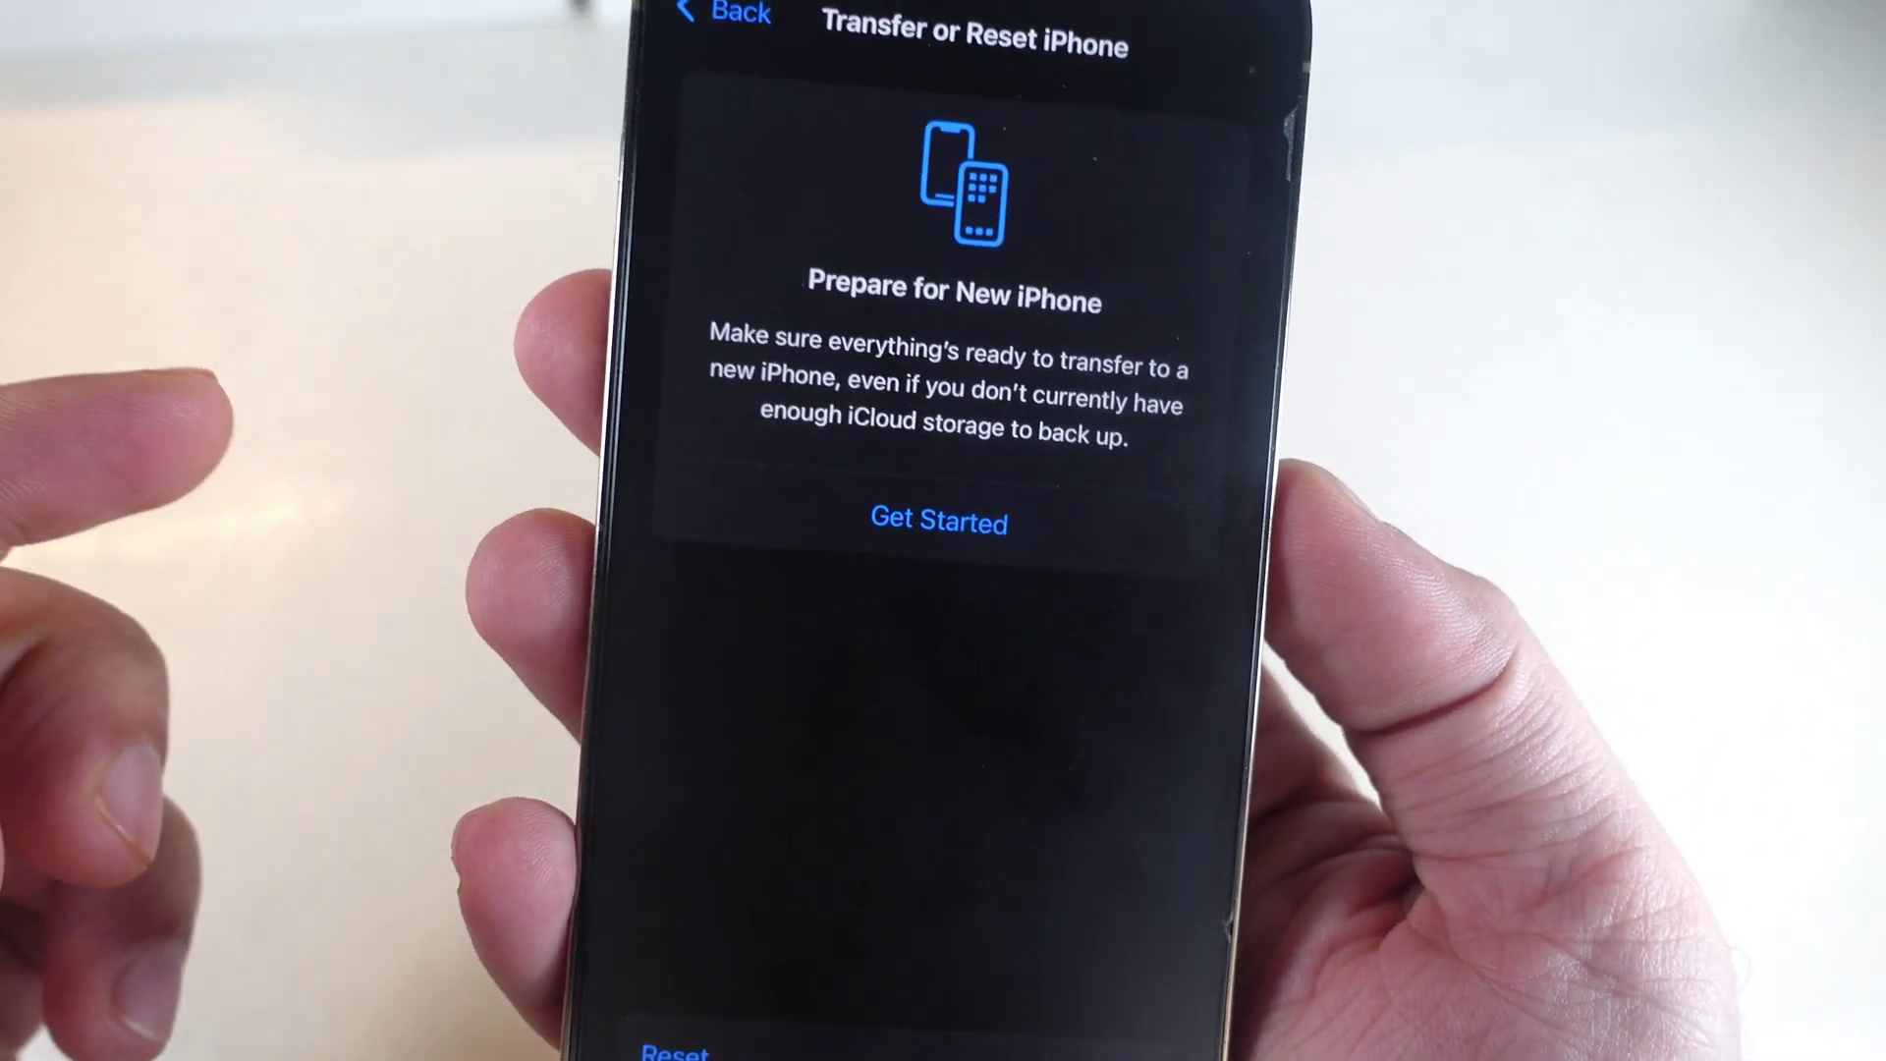
pyautogui.write('12')
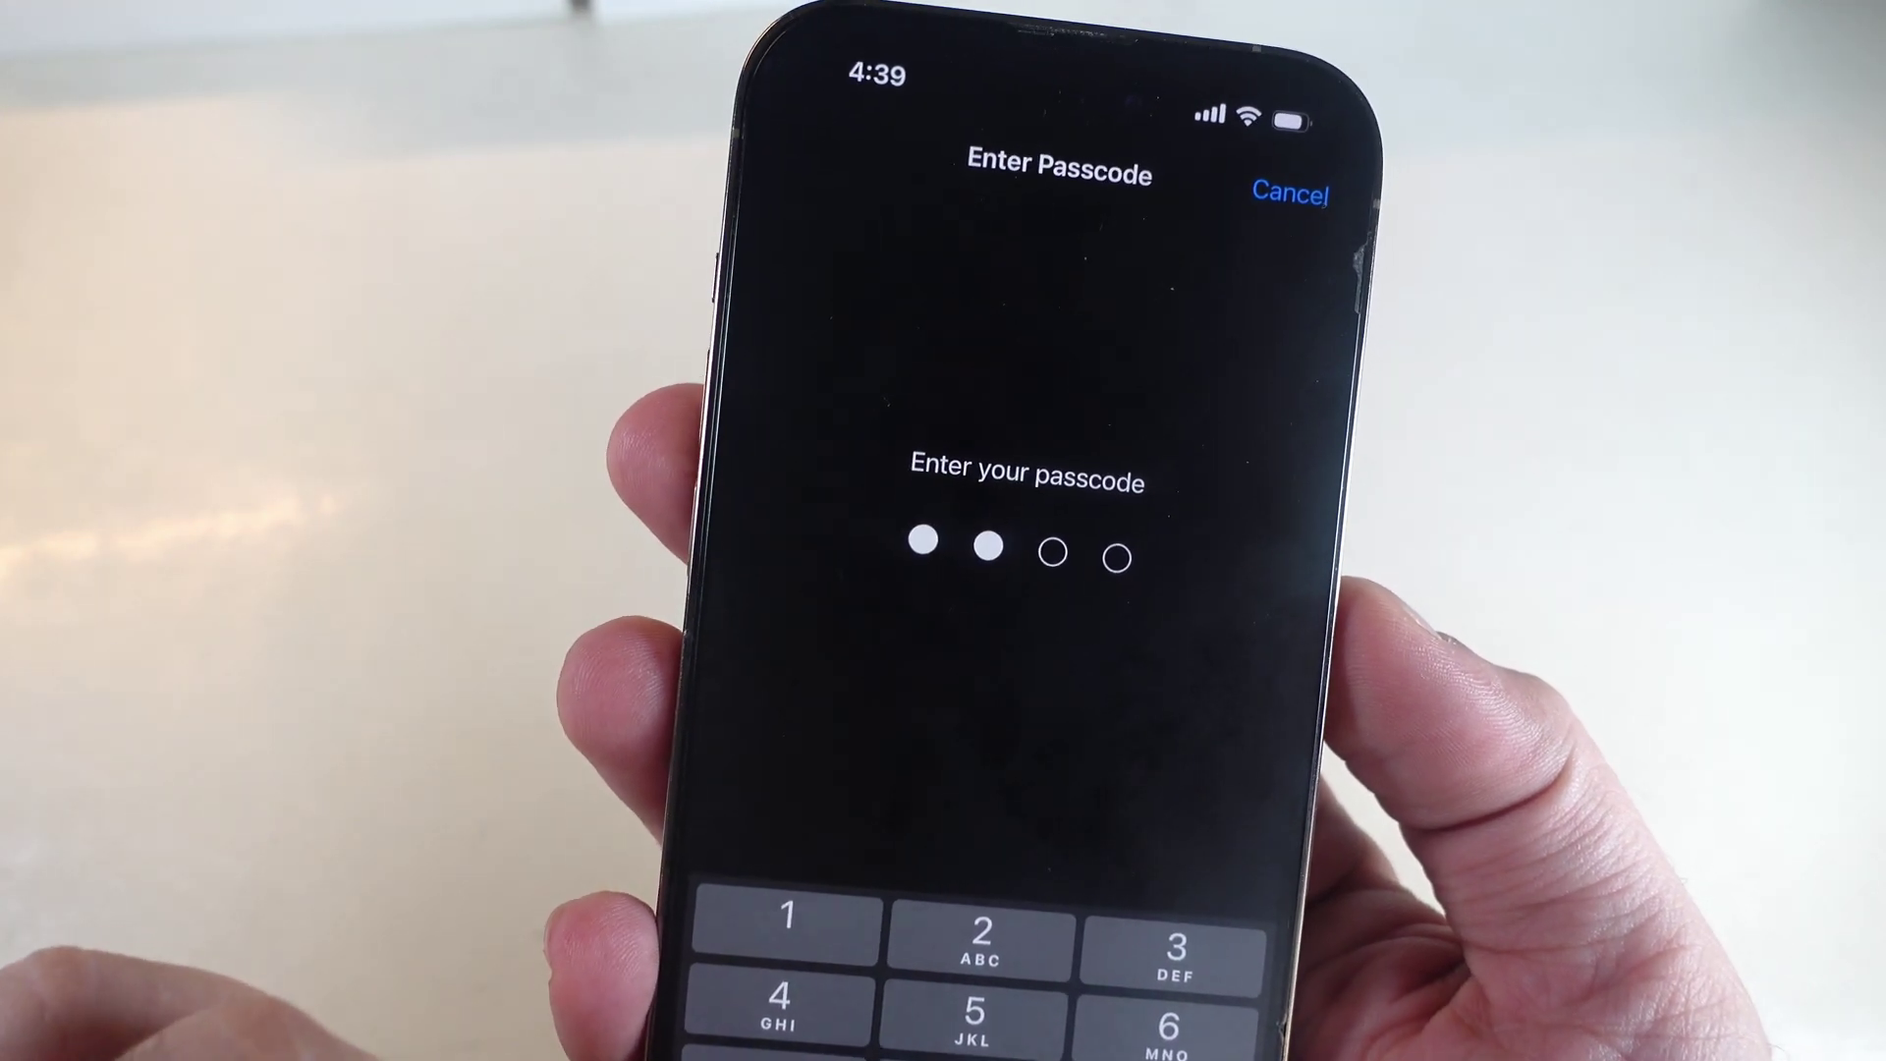